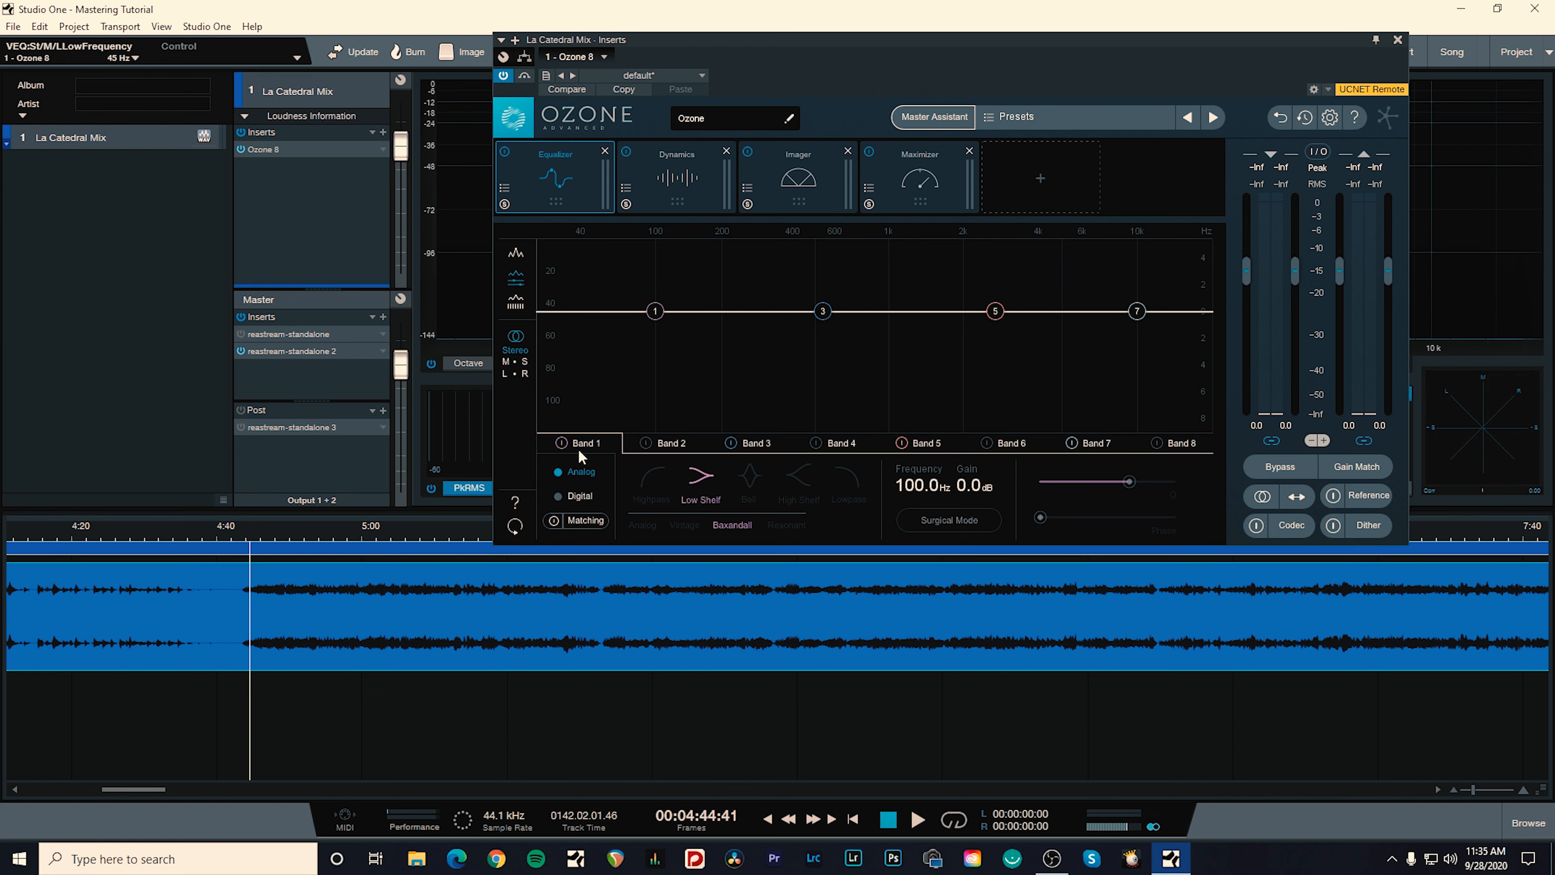
# Step: Audition the mix from about 4:44 and cut Equalizer band 3 by 1.0 dB at 502 Hz with a Q of 2.6
pyautogui.moveTo(689, 41); pyautogui.dragTo(625, 79)
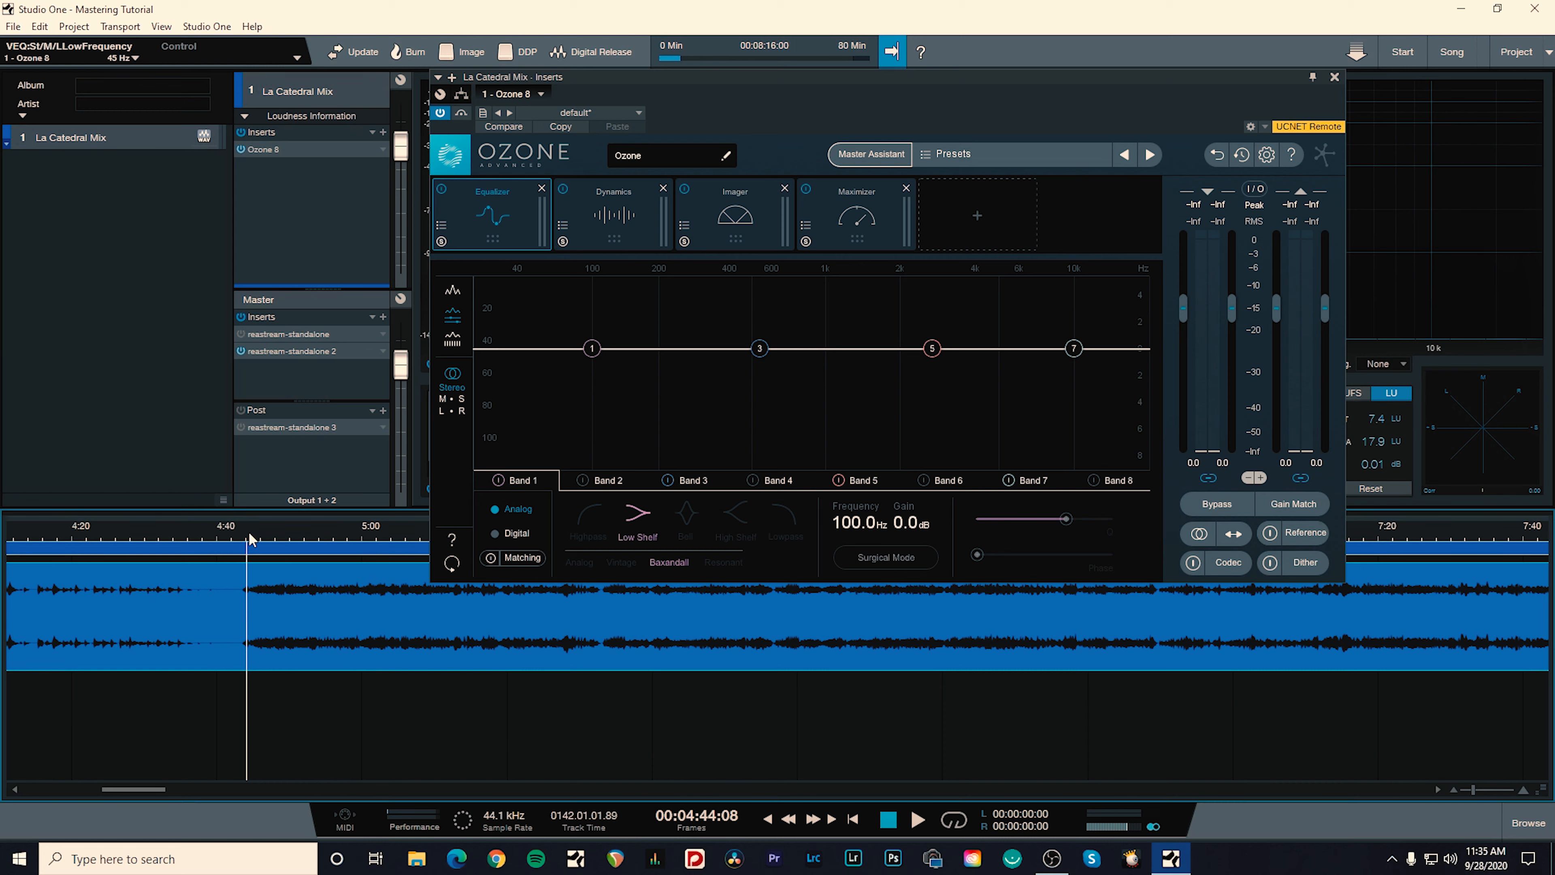
pyautogui.press('space')
pyautogui.moveTo(739, 384); pyautogui.dragTo(744, 286)
pyautogui.press('space')
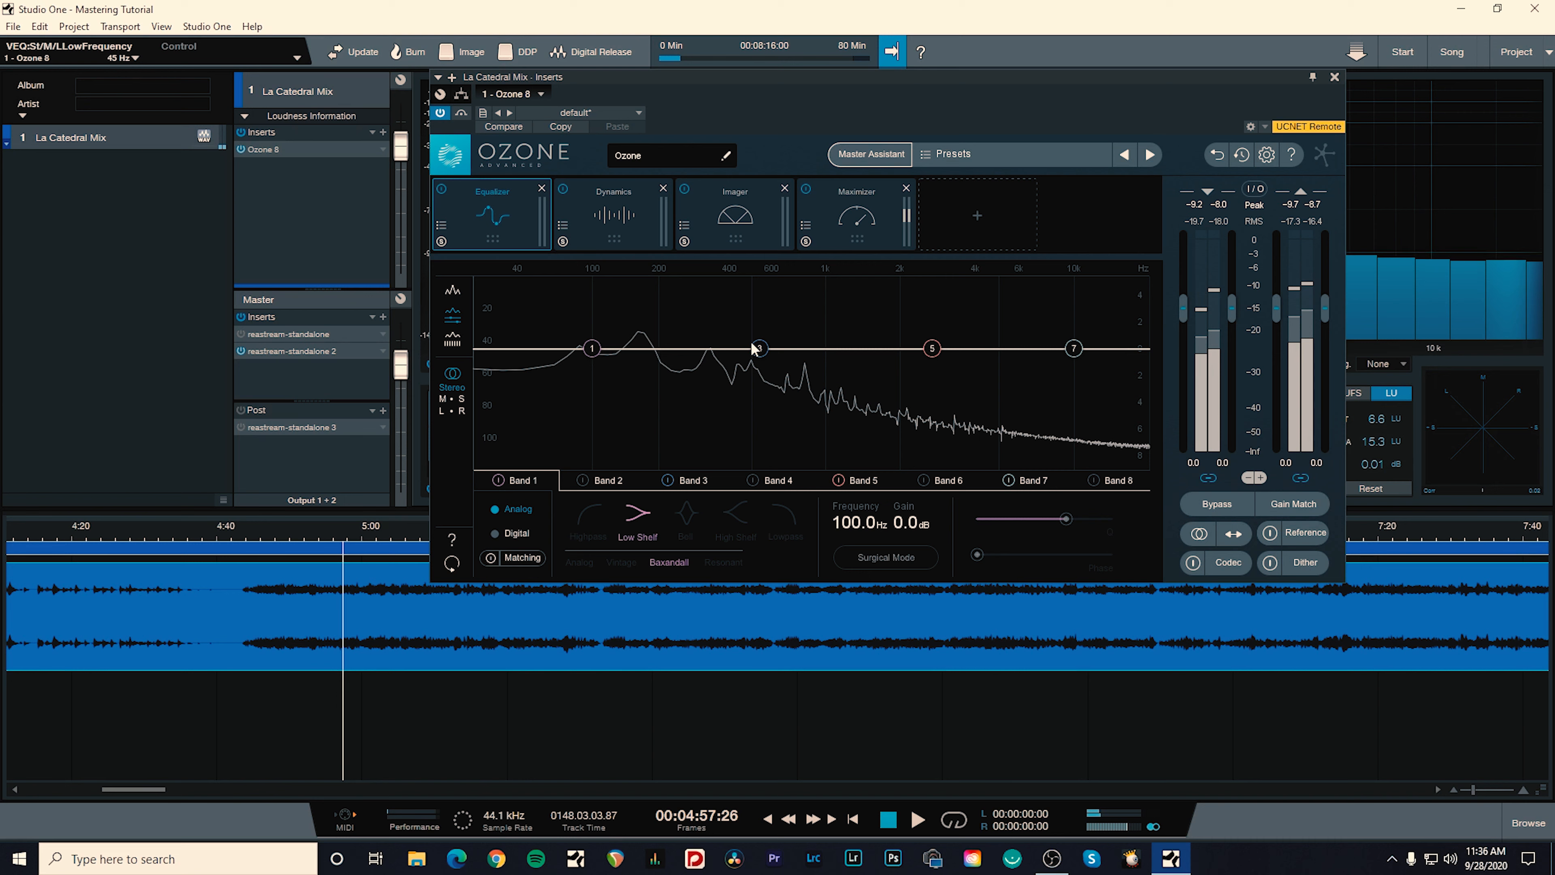
pyautogui.click(759, 352)
pyautogui.moveTo(758, 357); pyautogui.dragTo(752, 370)
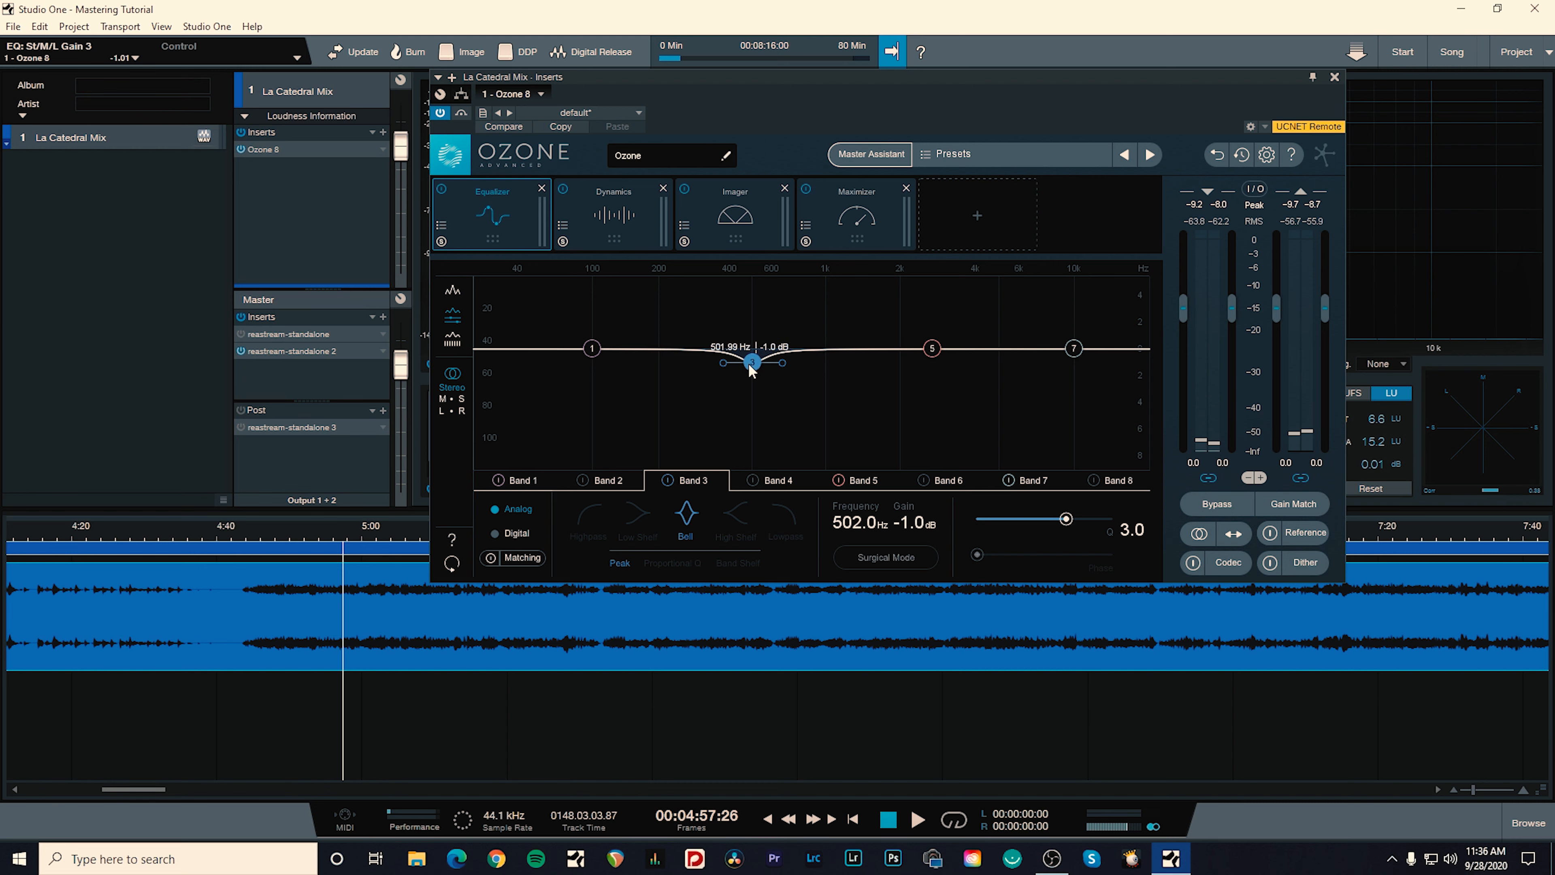
pyautogui.scroll(-4, 781, 365)
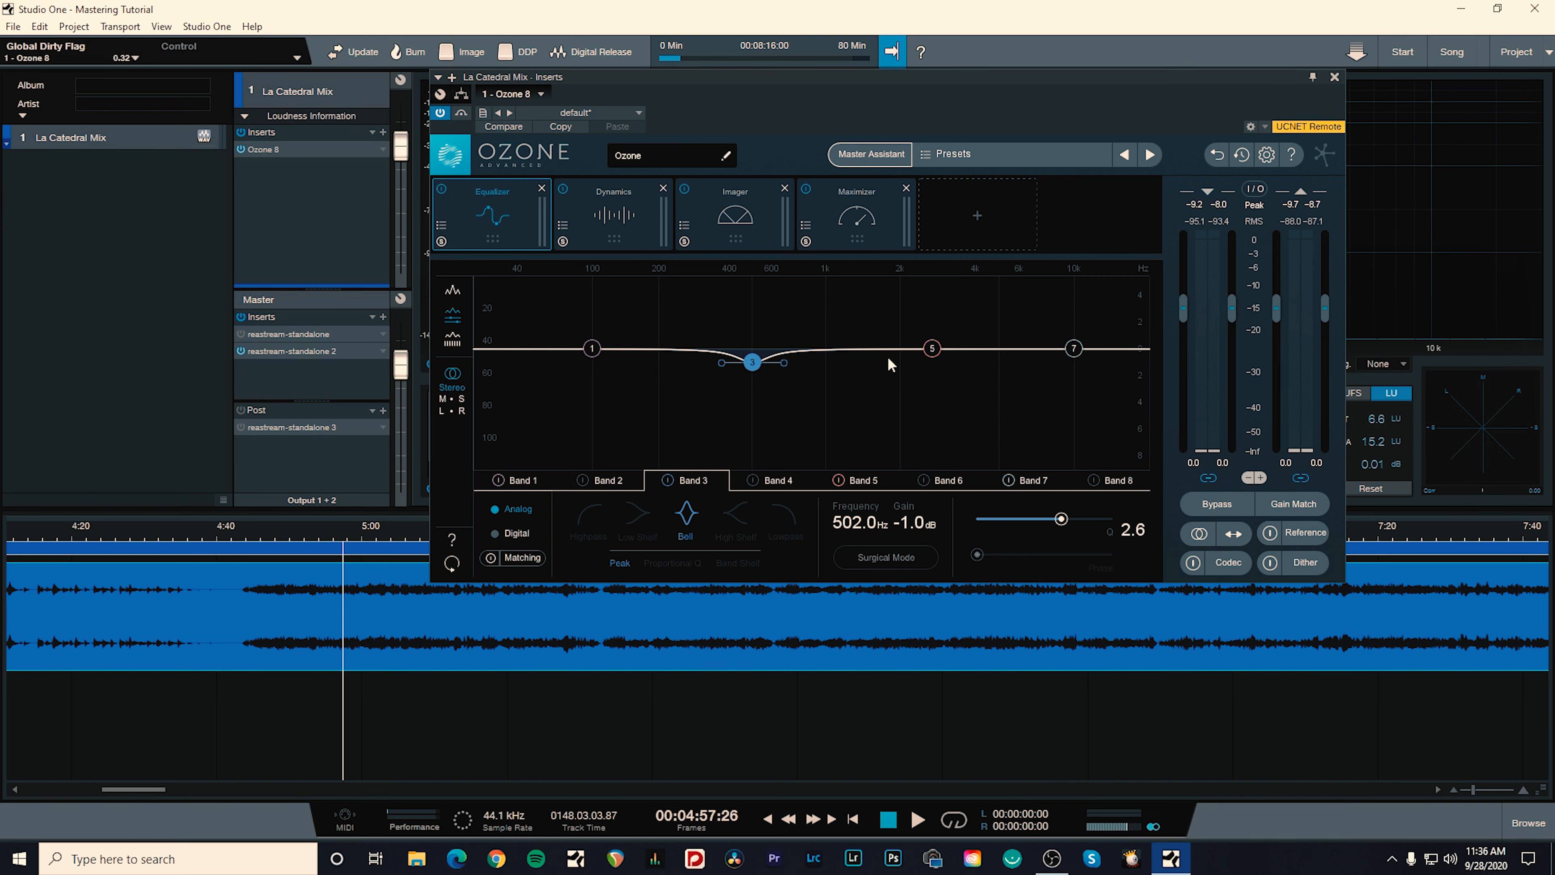
# Step: Try boosting Equalizer band 3 to 4.2 dB at about 510 Hz, and return it to a 1.0 dB cut at 502 Hz
pyautogui.click(755, 368)
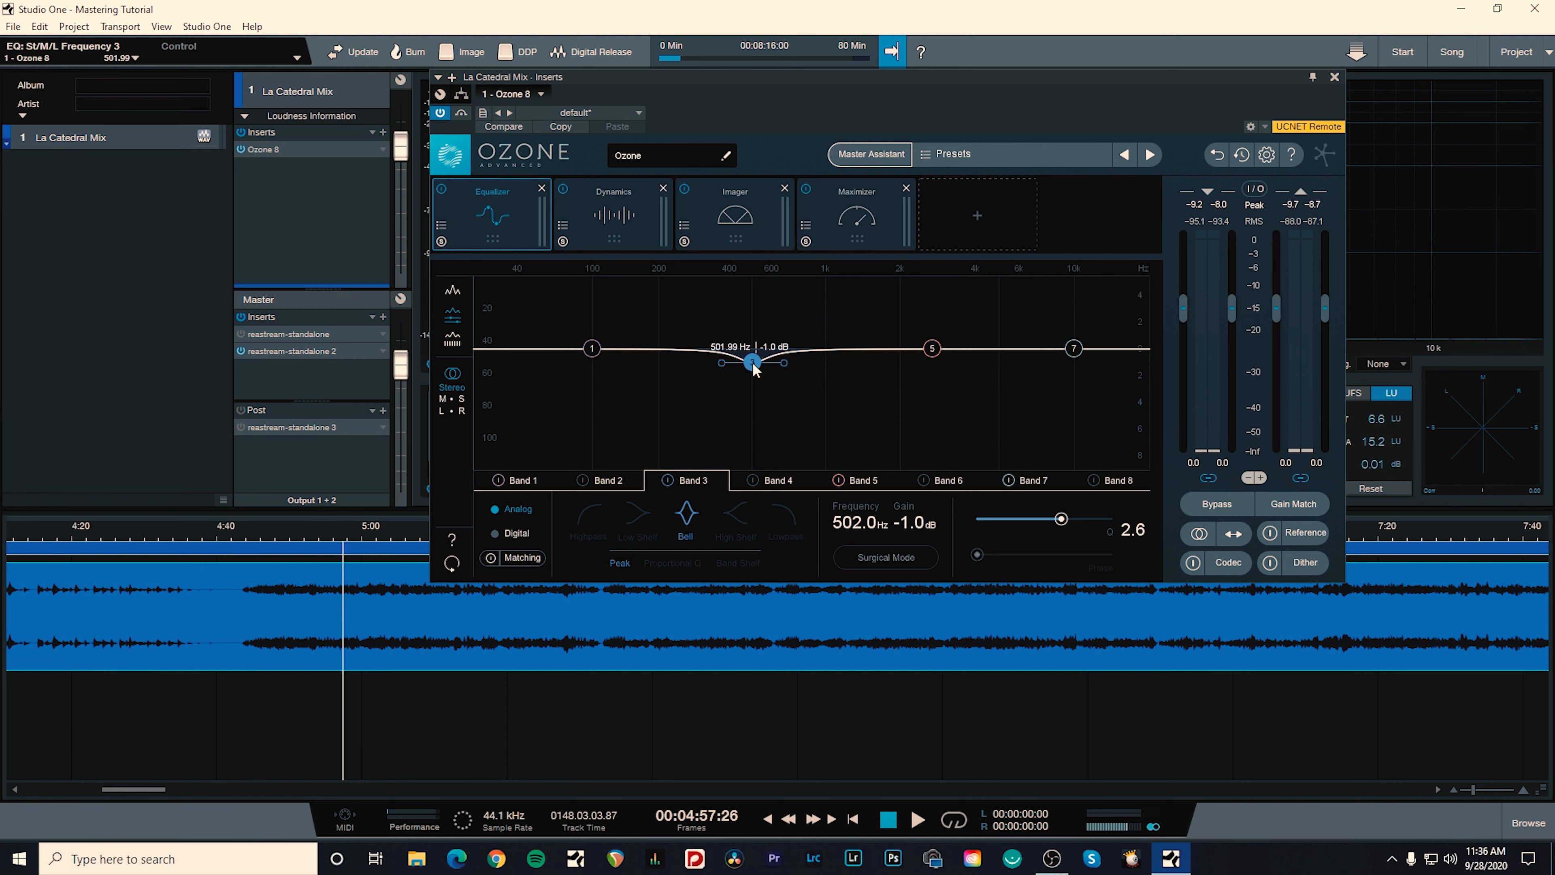
pyautogui.moveTo(754, 368); pyautogui.dragTo(757, 305)
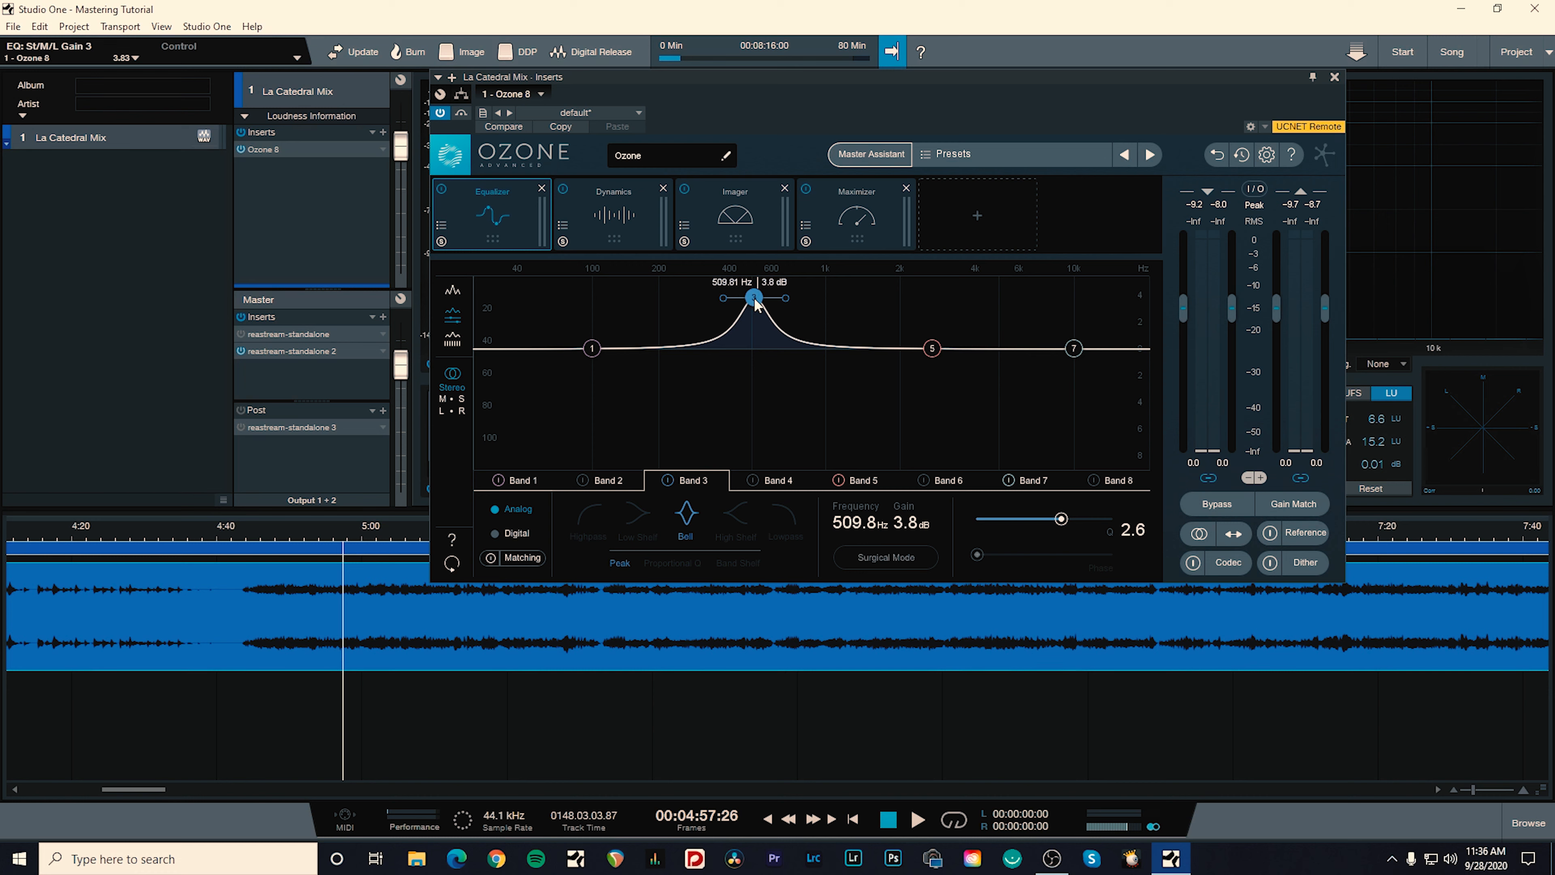
pyautogui.moveTo(756, 304); pyautogui.dragTo(757, 298)
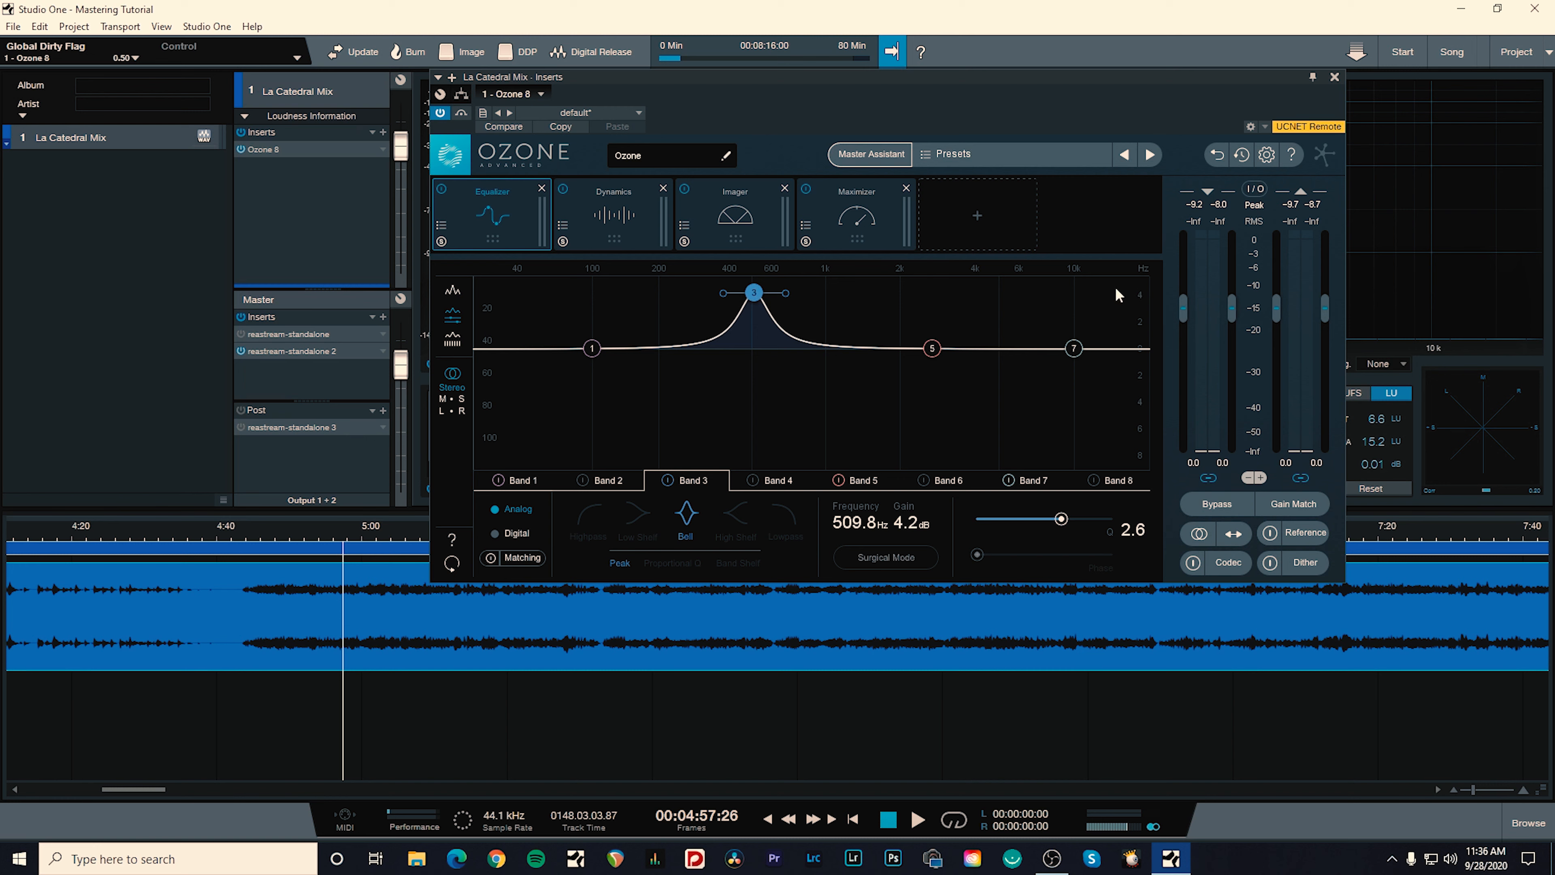
pyautogui.moveTo(756, 298)
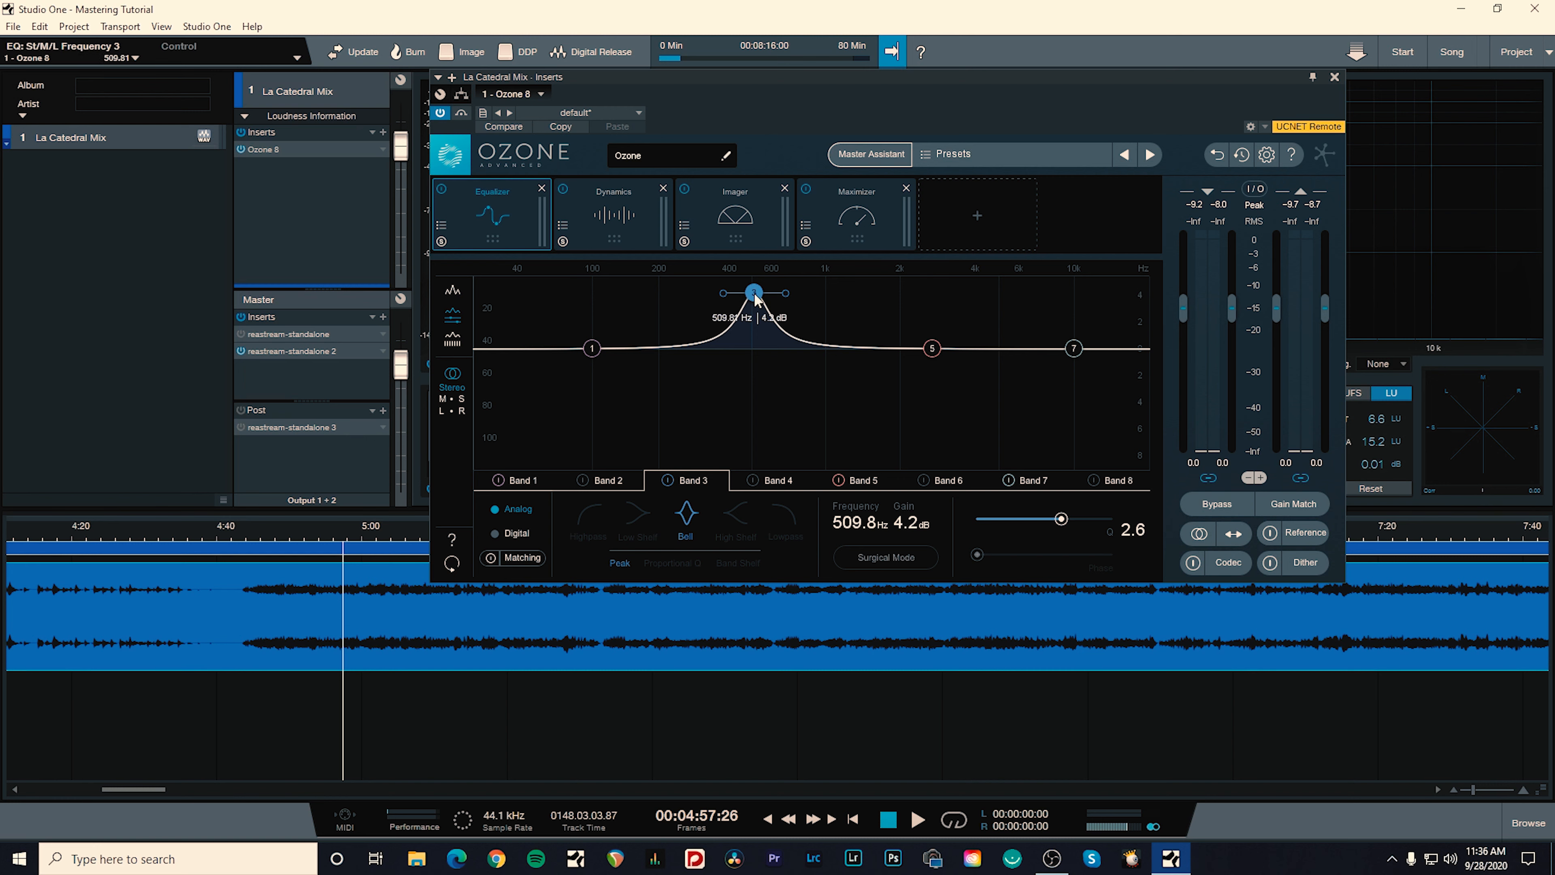
pyautogui.moveTo(756, 299); pyautogui.dragTo(753, 362)
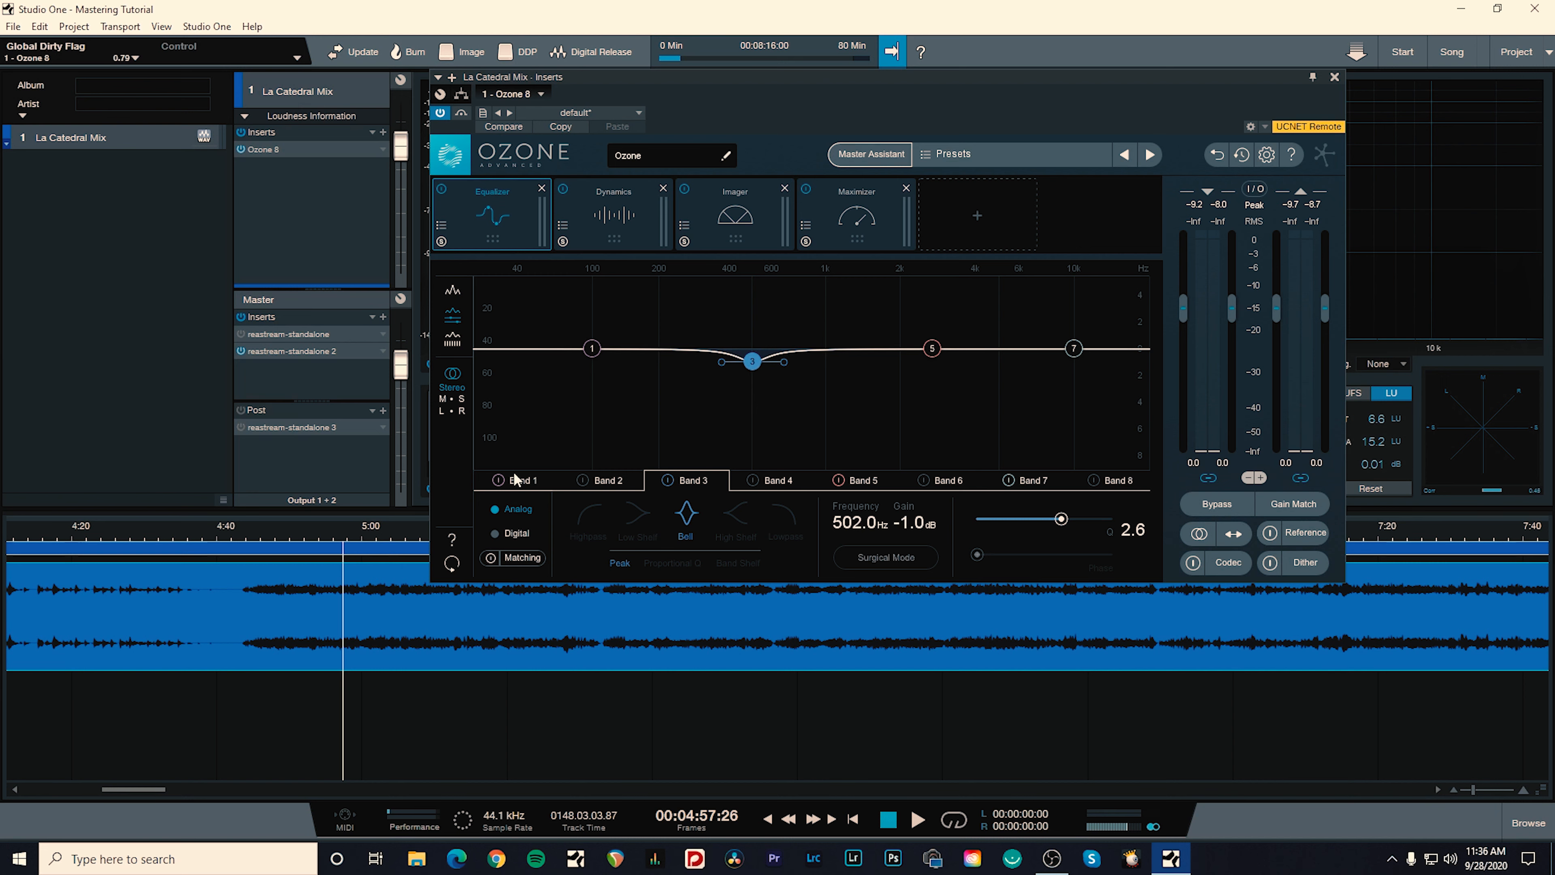
# Step: Turn Equalizer band 1 into a flat Highpass filter with its cutoff at 38.2 Hz
pyautogui.click(499, 481)
pyautogui.click(510, 483)
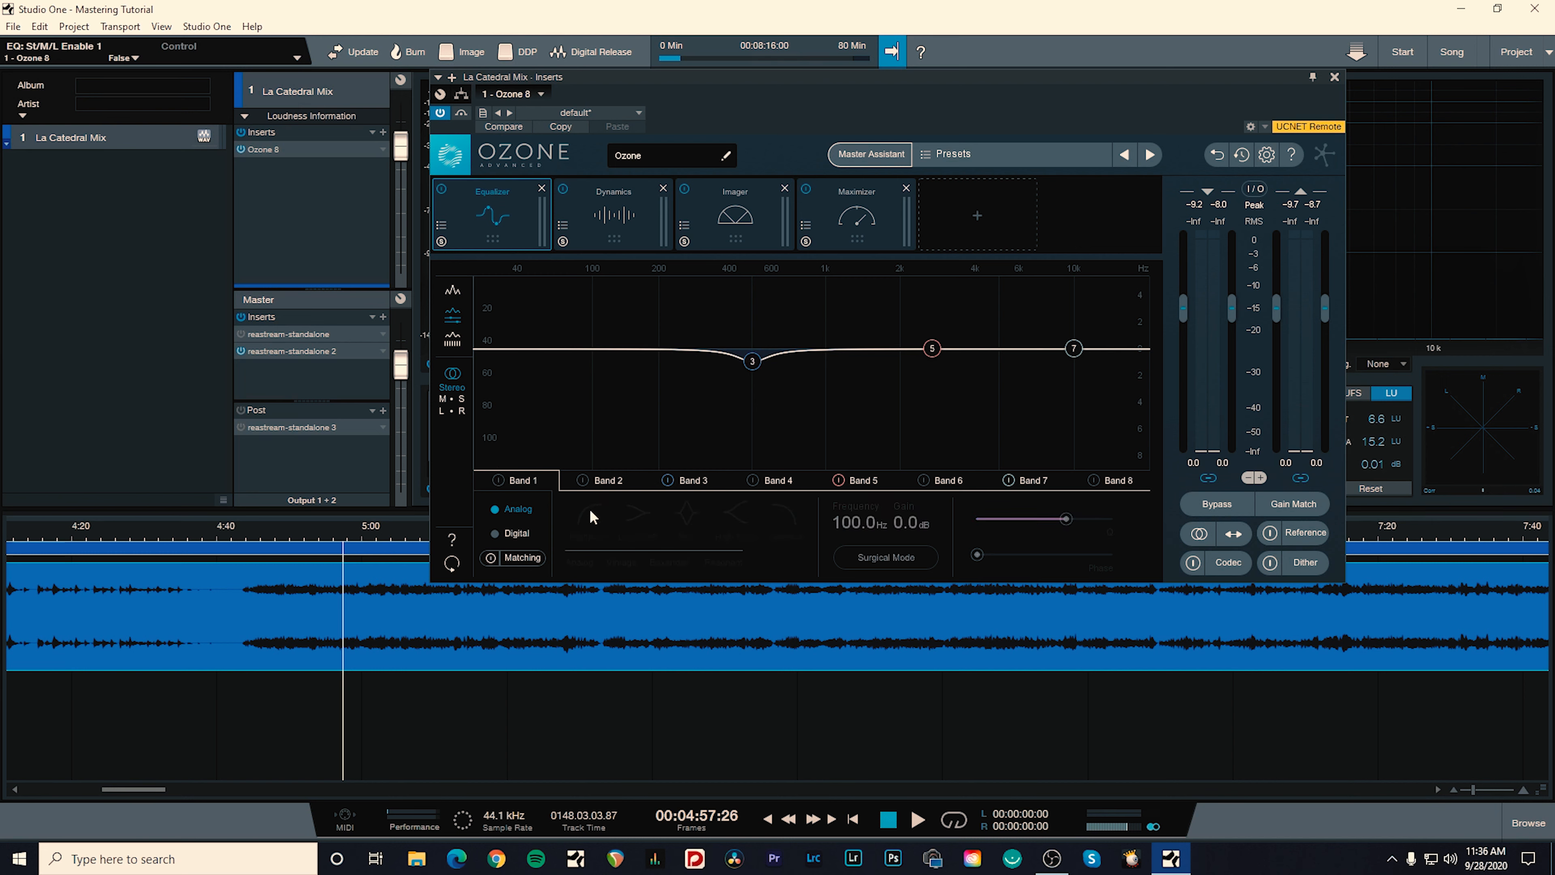
pyautogui.click(498, 481)
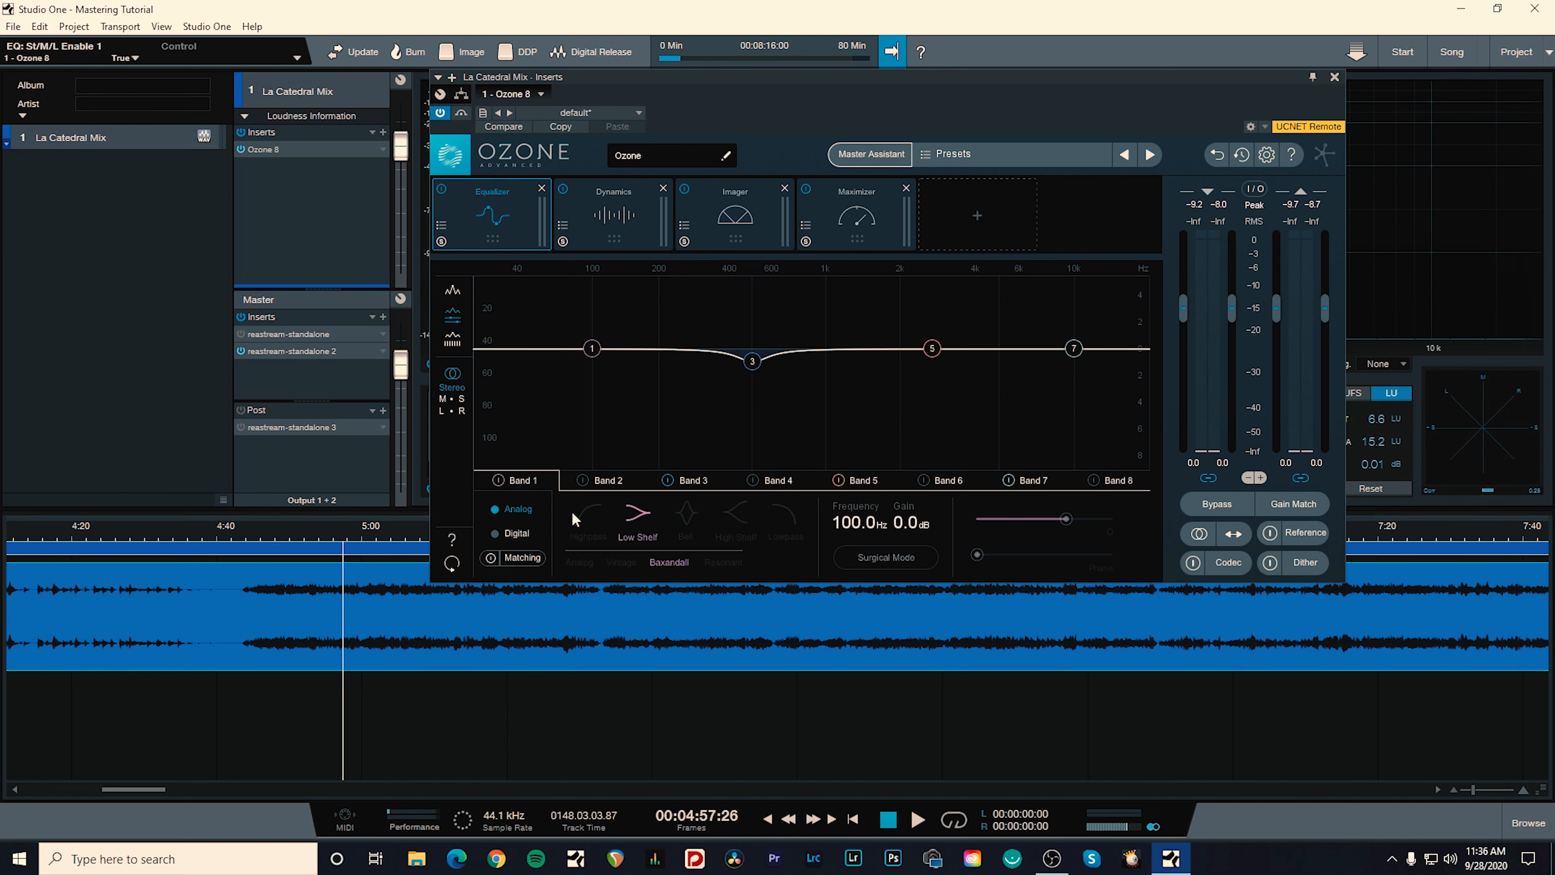
pyautogui.click(589, 502)
pyautogui.moveTo(591, 348); pyautogui.dragTo(513, 359)
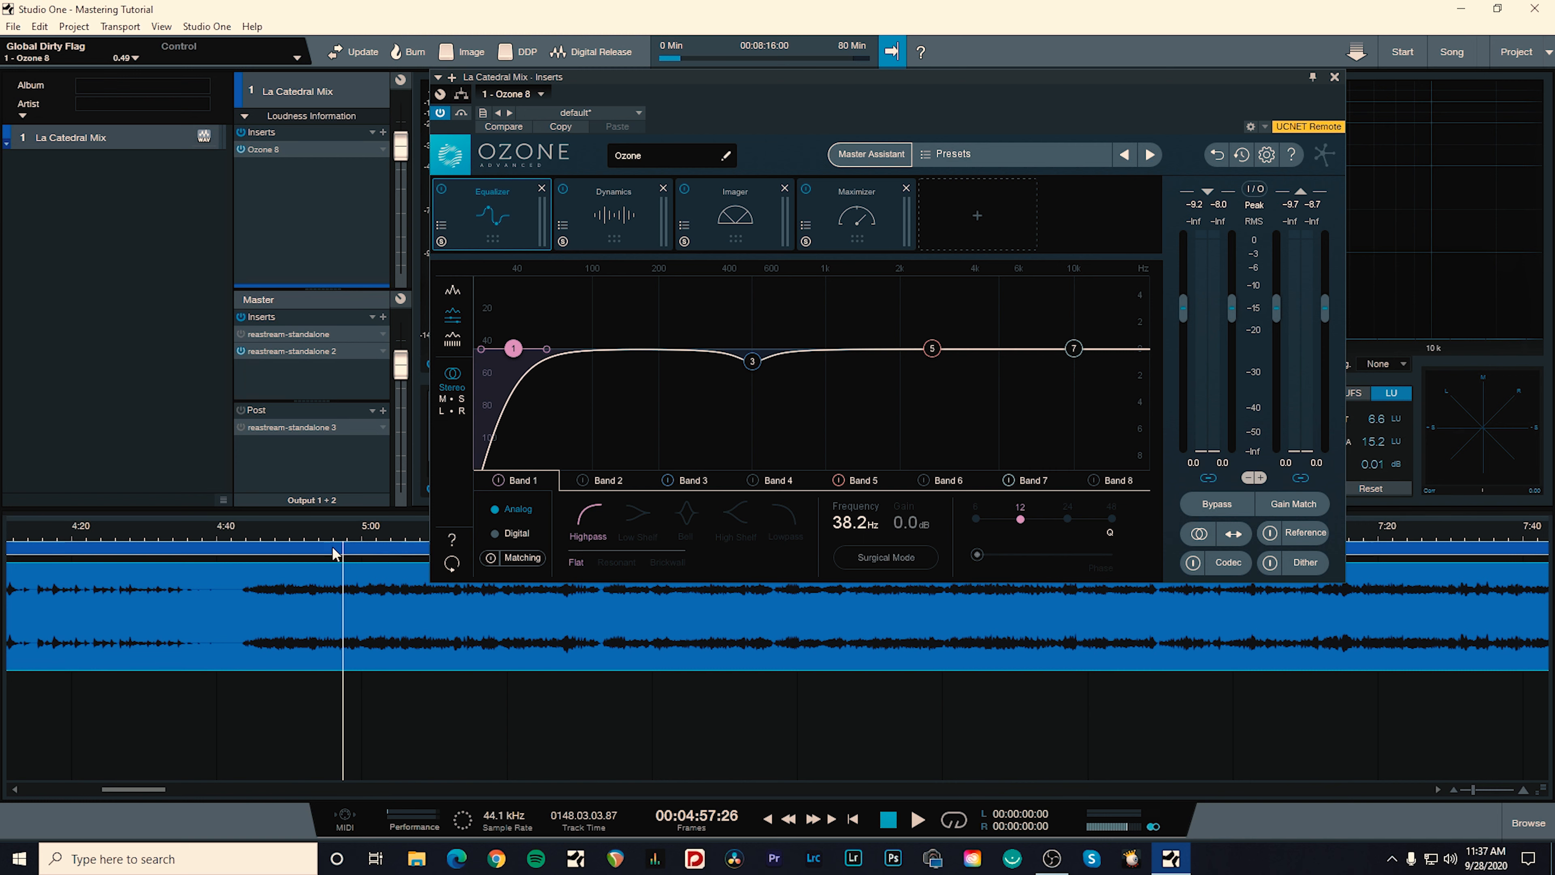
# Step: Boost Equalizer band 5 by 1.0 dB at 3.08 kHz with a Q of 2.1 while the mix plays
pyautogui.click(942, 350)
pyautogui.press('space')
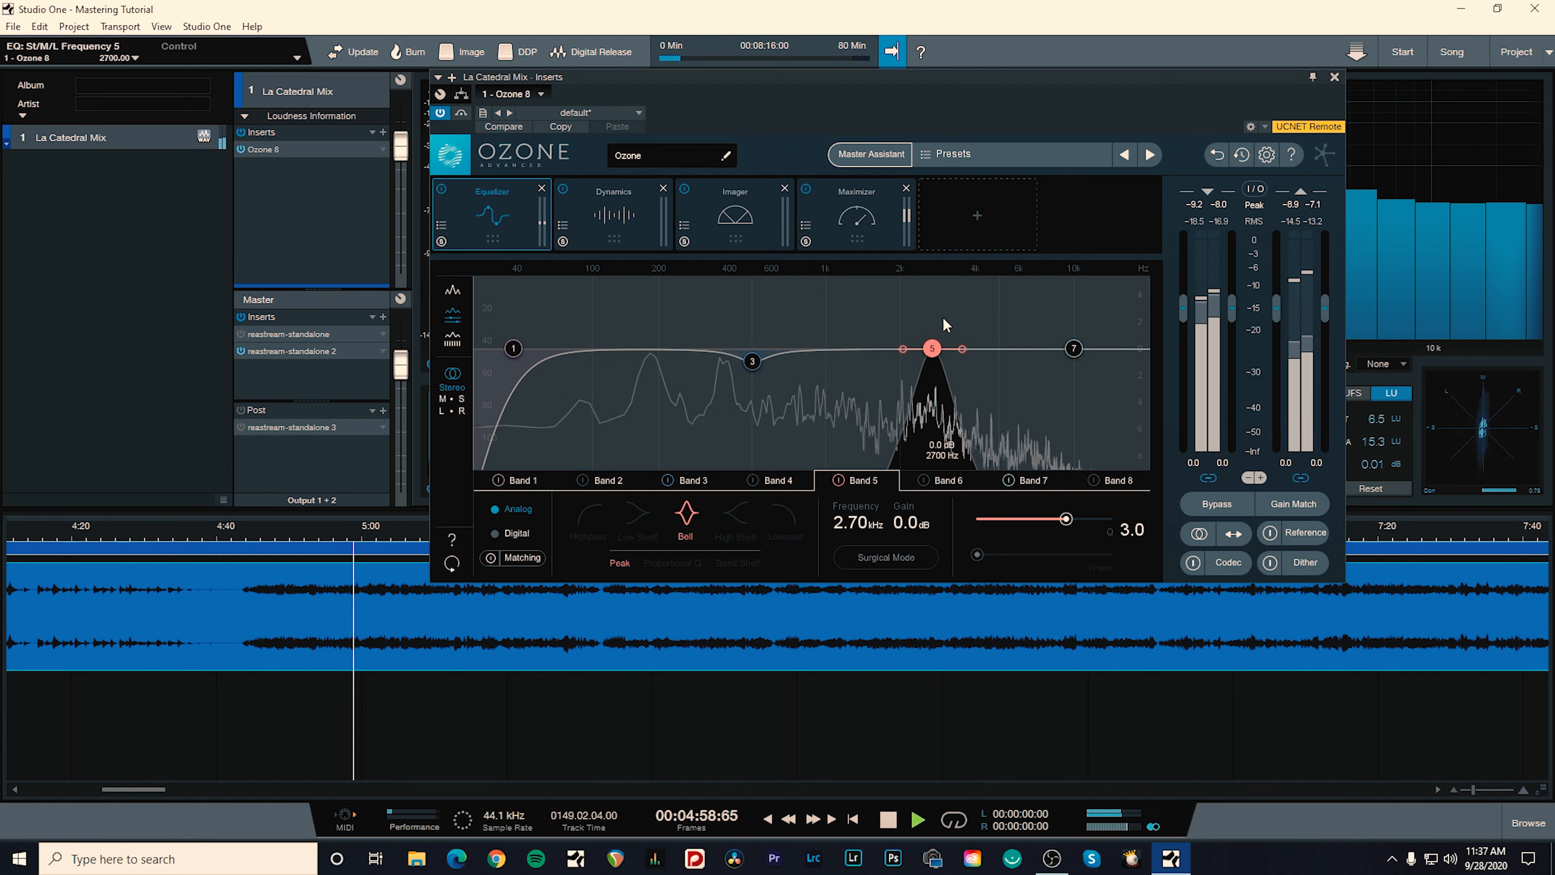
pyautogui.moveTo(943, 328)
pyautogui.mouseDown()
pyautogui.moveTo(950, 300)
pyautogui.moveTo(1100, 293)
pyautogui.moveTo(930, 293)
pyautogui.moveTo(933, 349)
pyautogui.moveTo(980, 335)
pyautogui.moveTo(949, 343)
pyautogui.mouseUp()
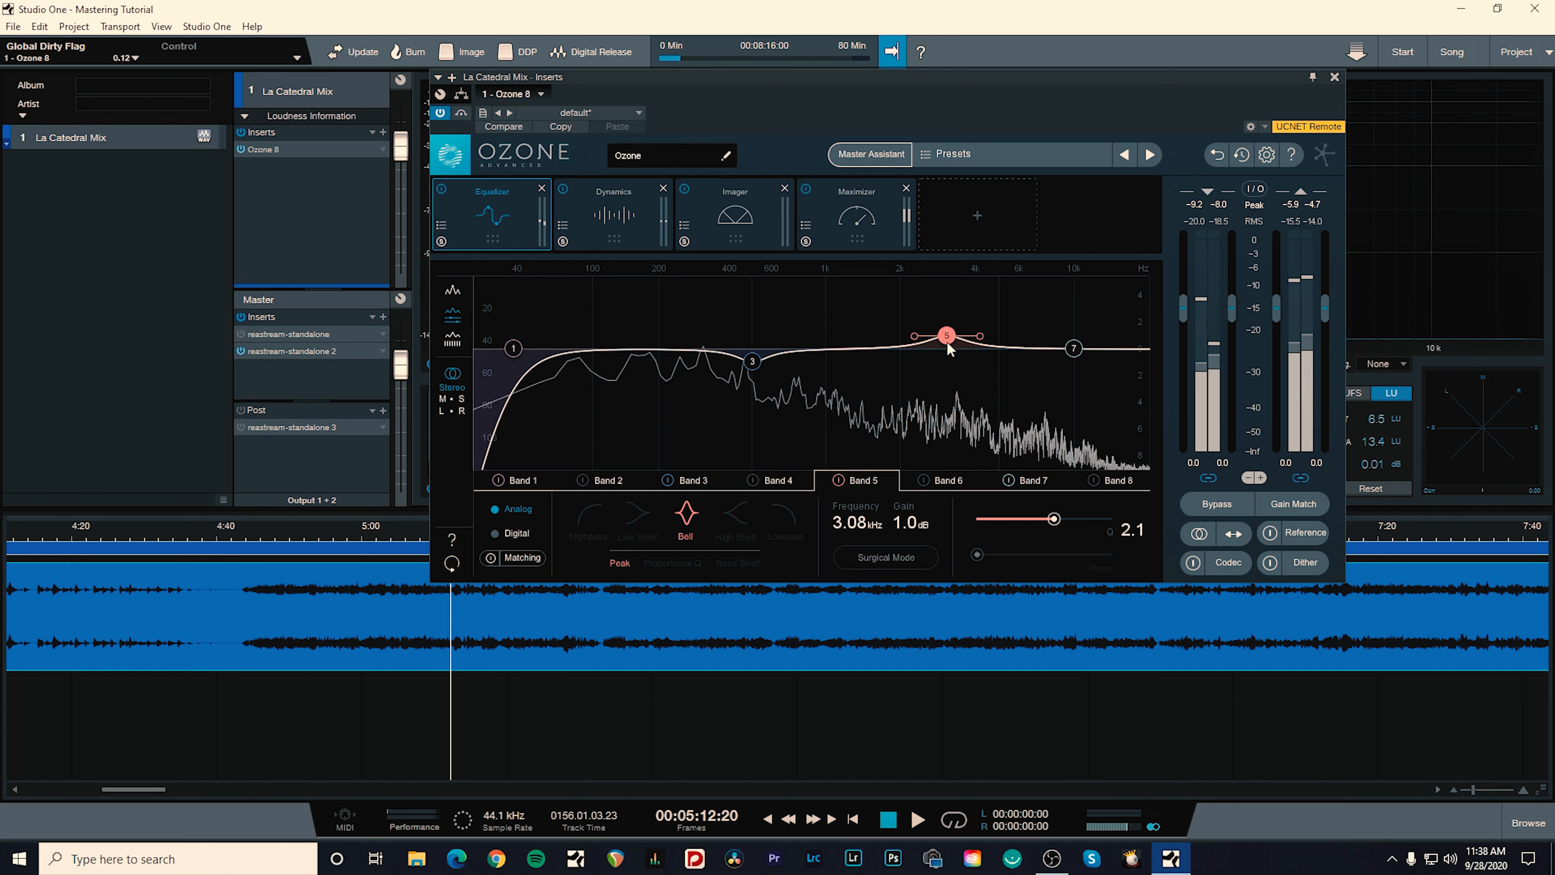
# Step: Play the mix from about 4:44 and compare the sound with the Equalizer module bypassed and active
pyautogui.click(250, 526)
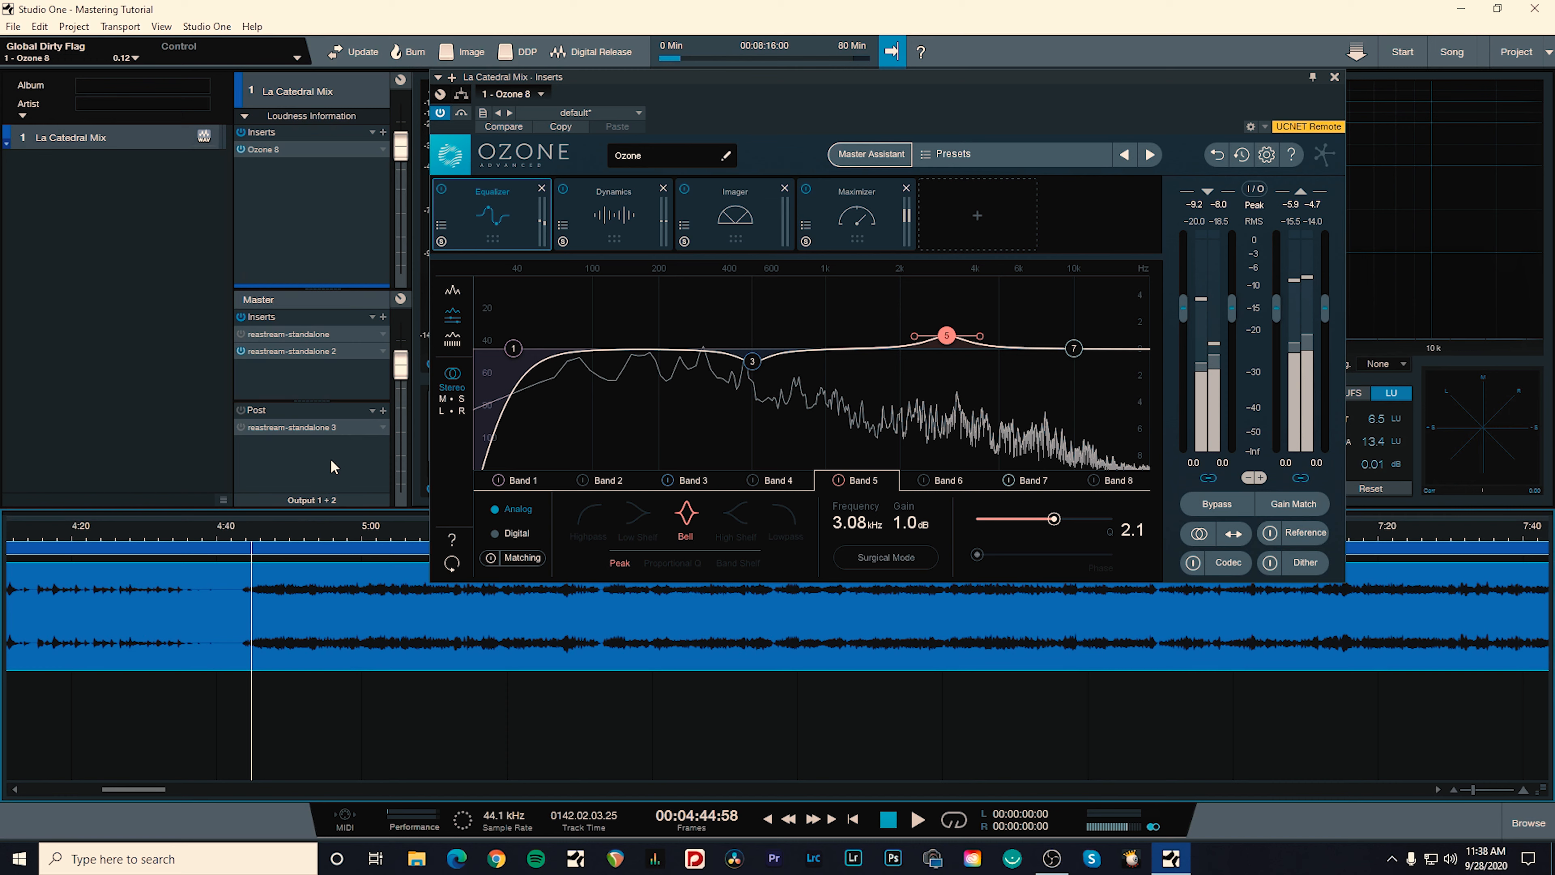
pyautogui.press('space')
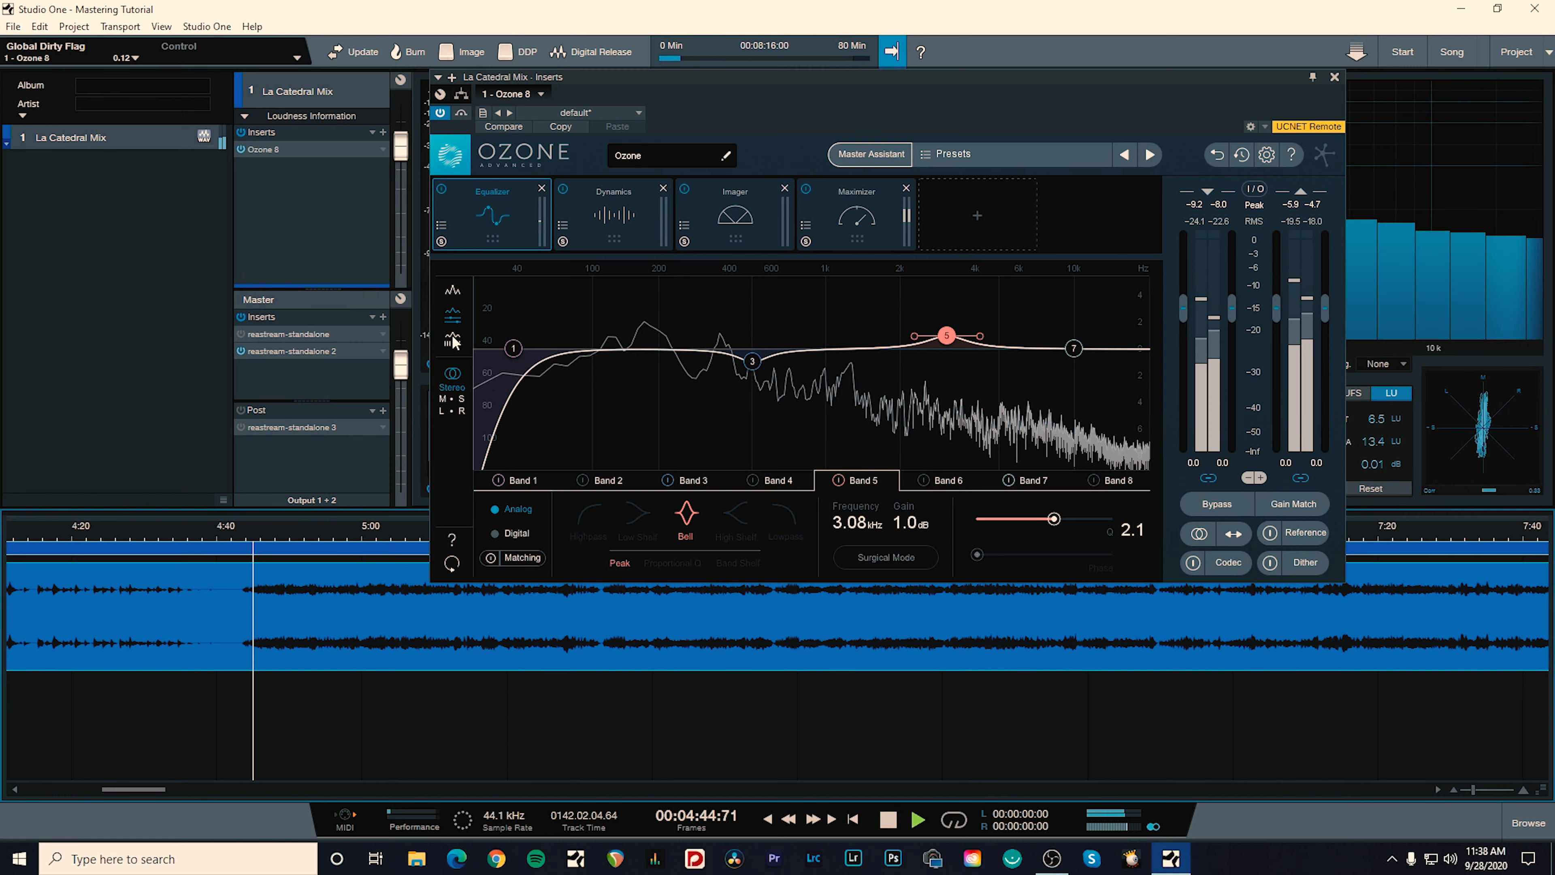
pyautogui.click(442, 190)
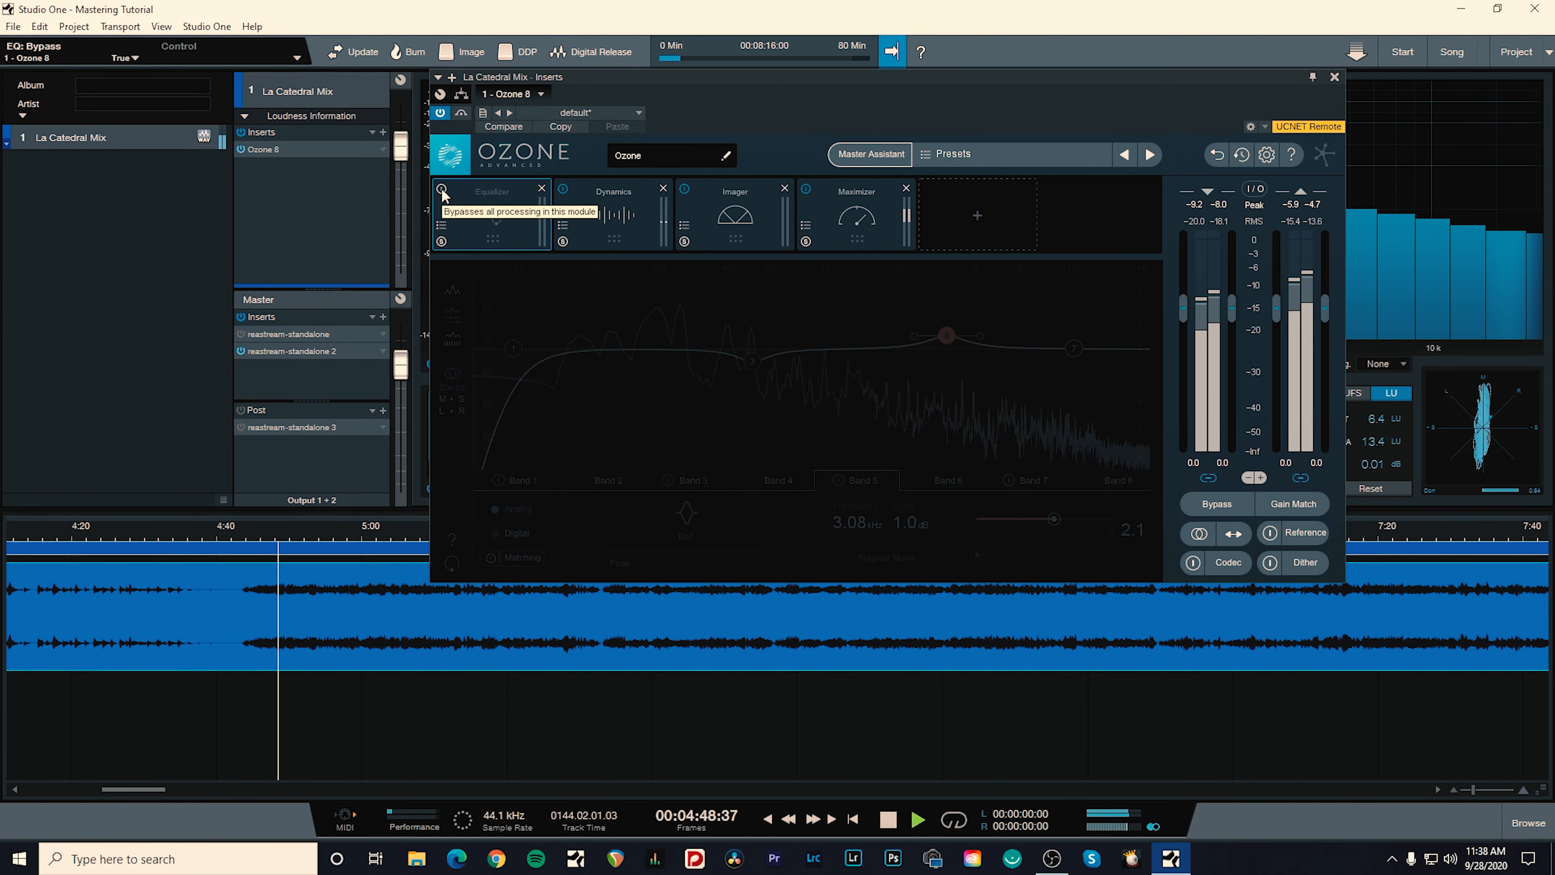
pyautogui.click(442, 189)
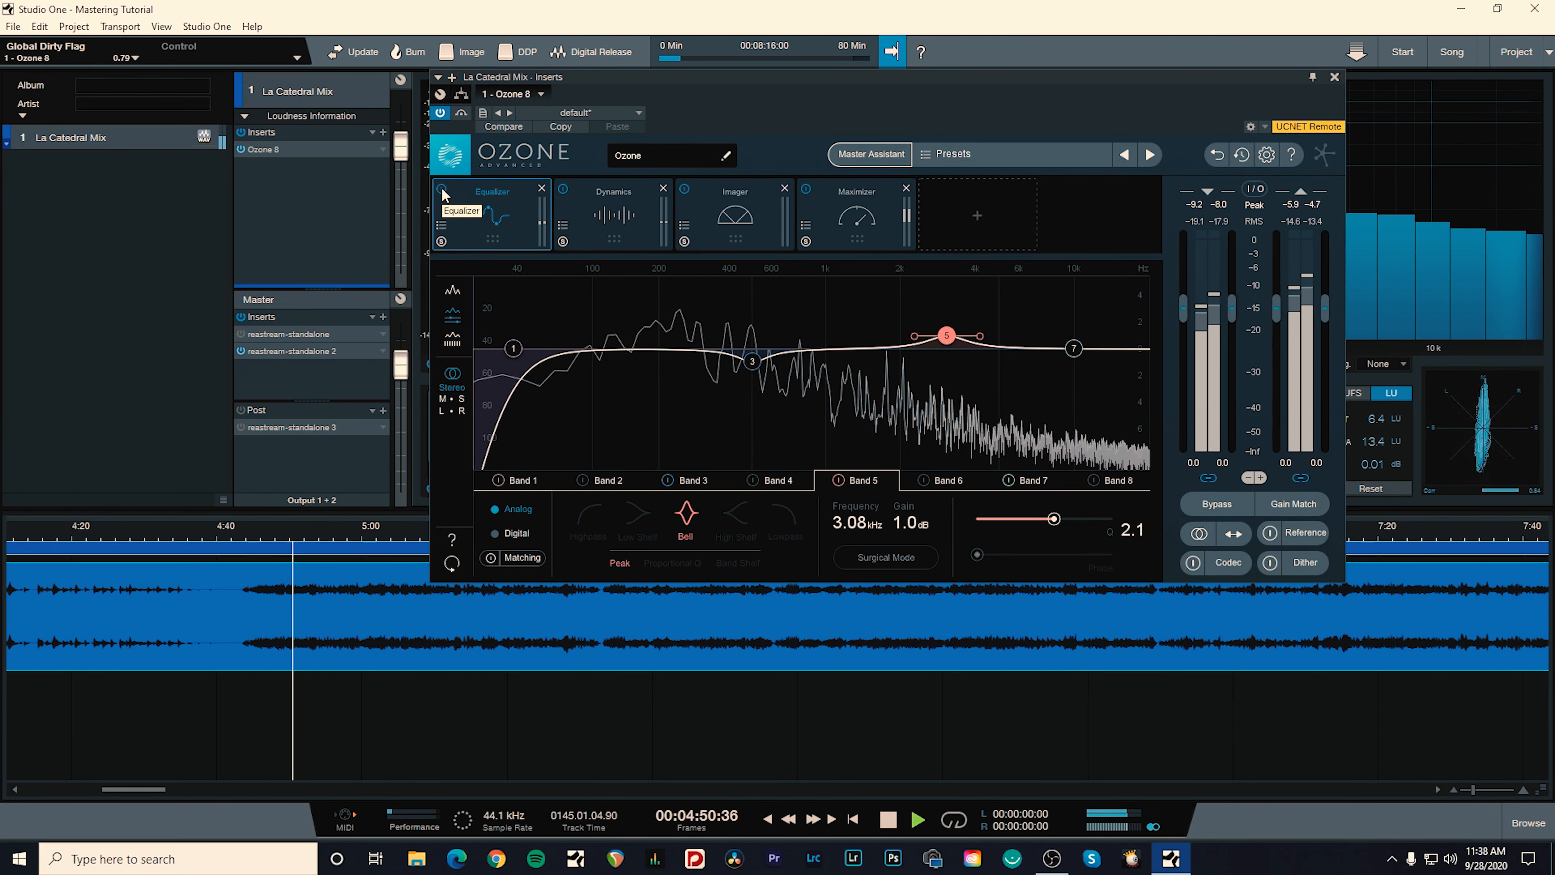
pyautogui.click(441, 189)
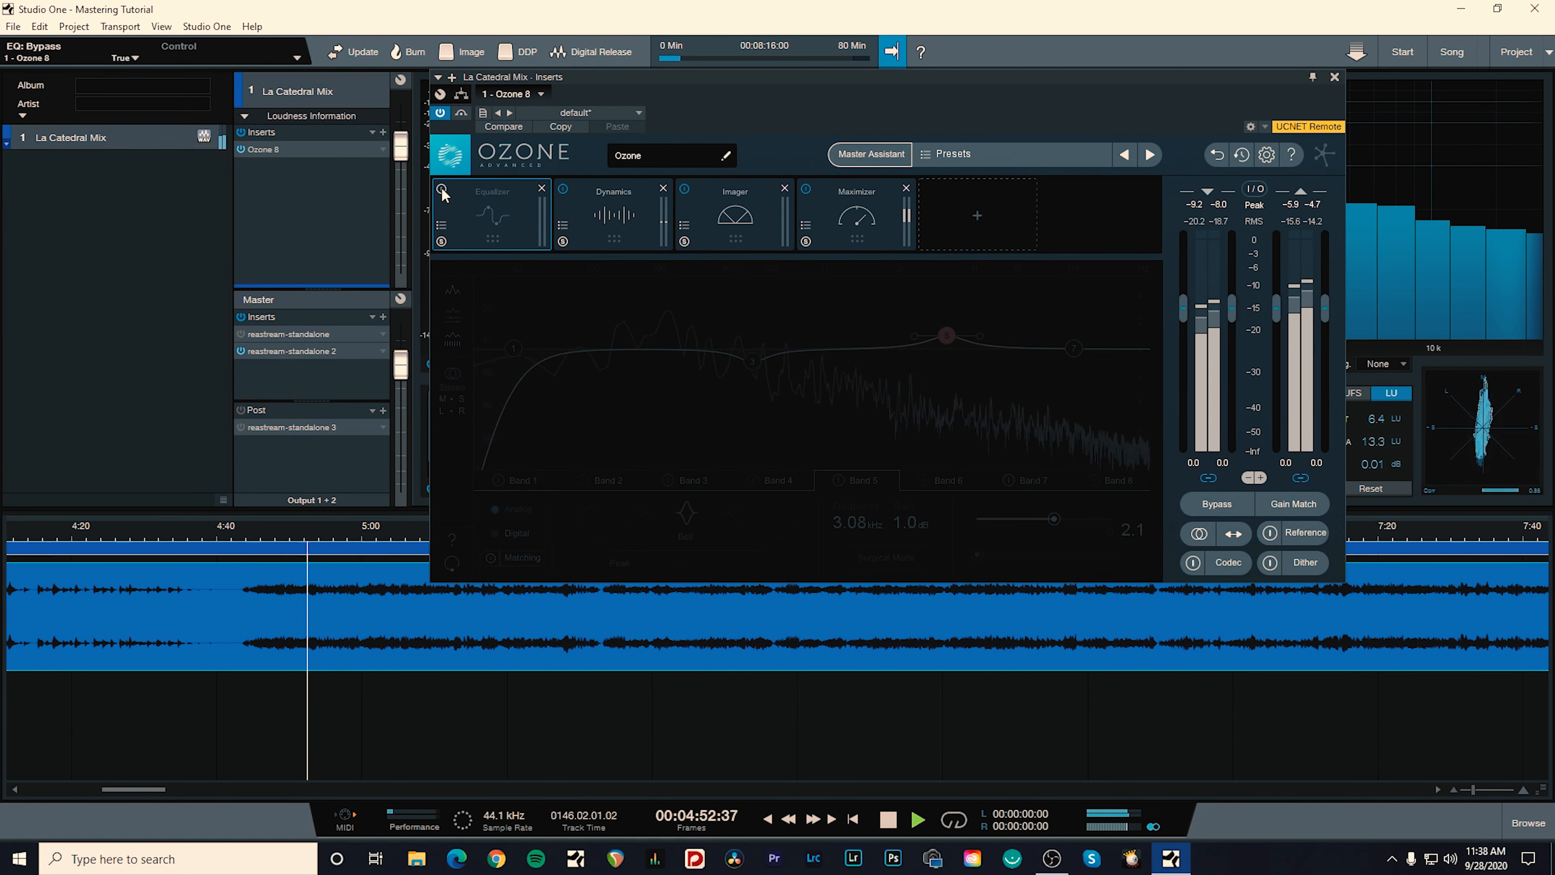
pyautogui.click(442, 189)
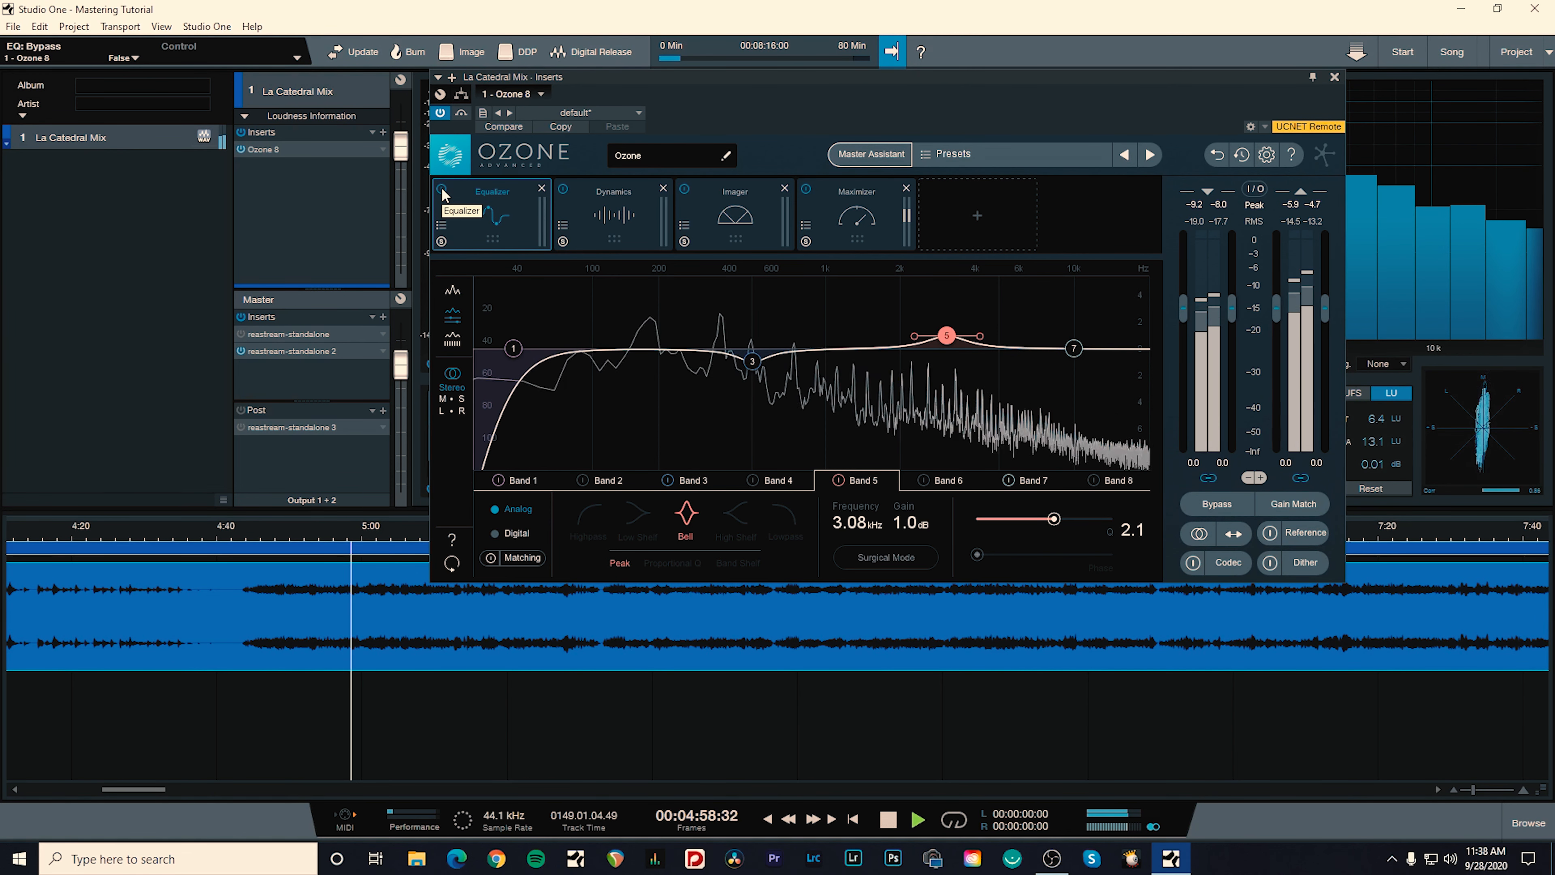
pyautogui.press('space')
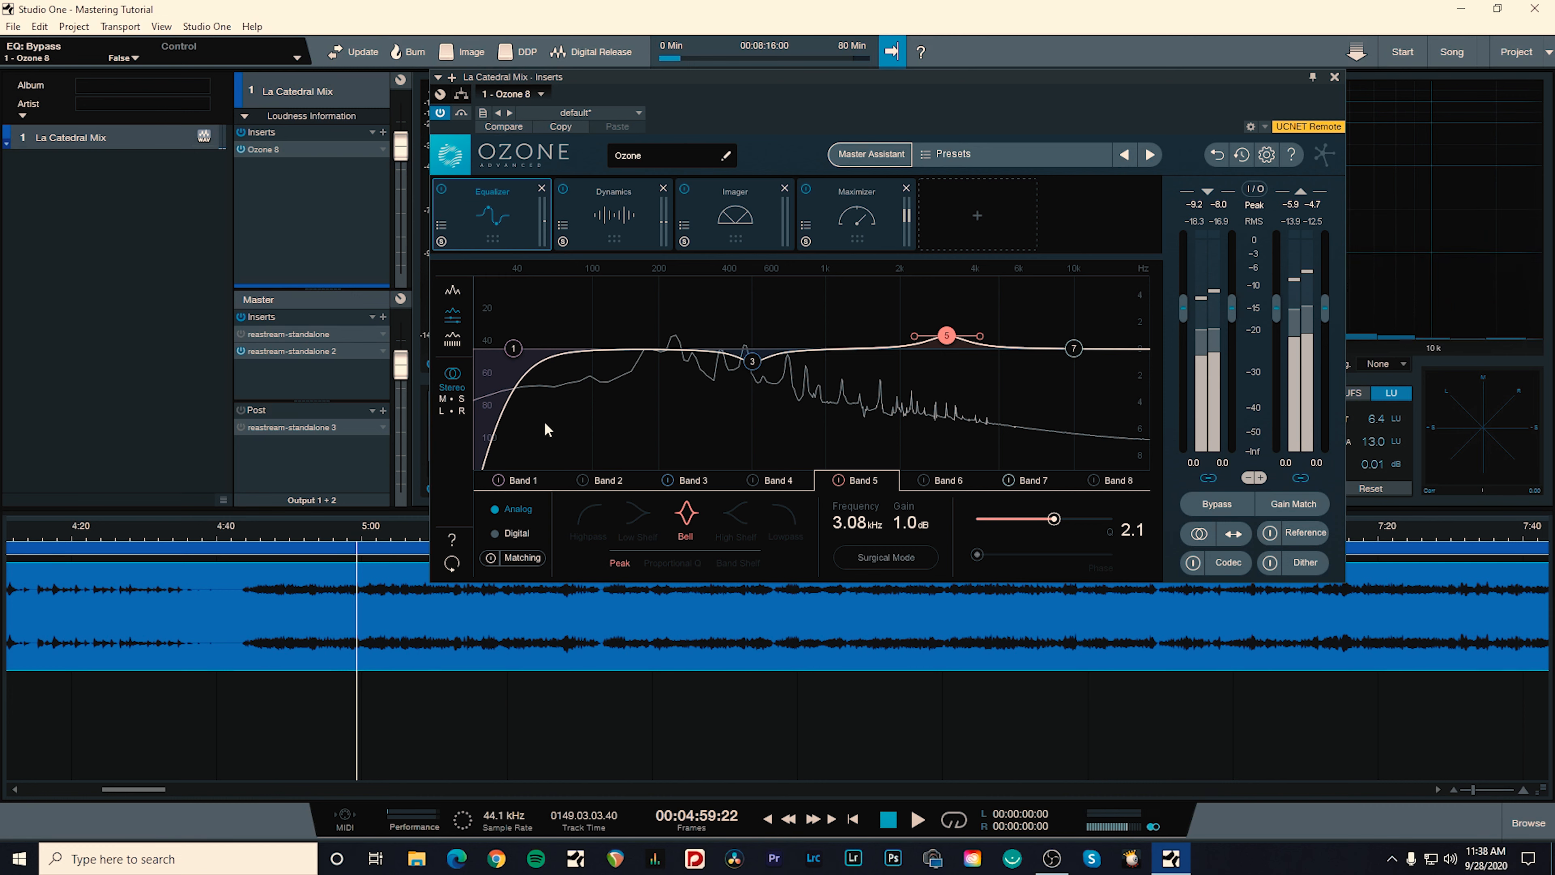
# Step: Bypass the Dynamics module and open the Imager module's settings
pyautogui.click(625, 223)
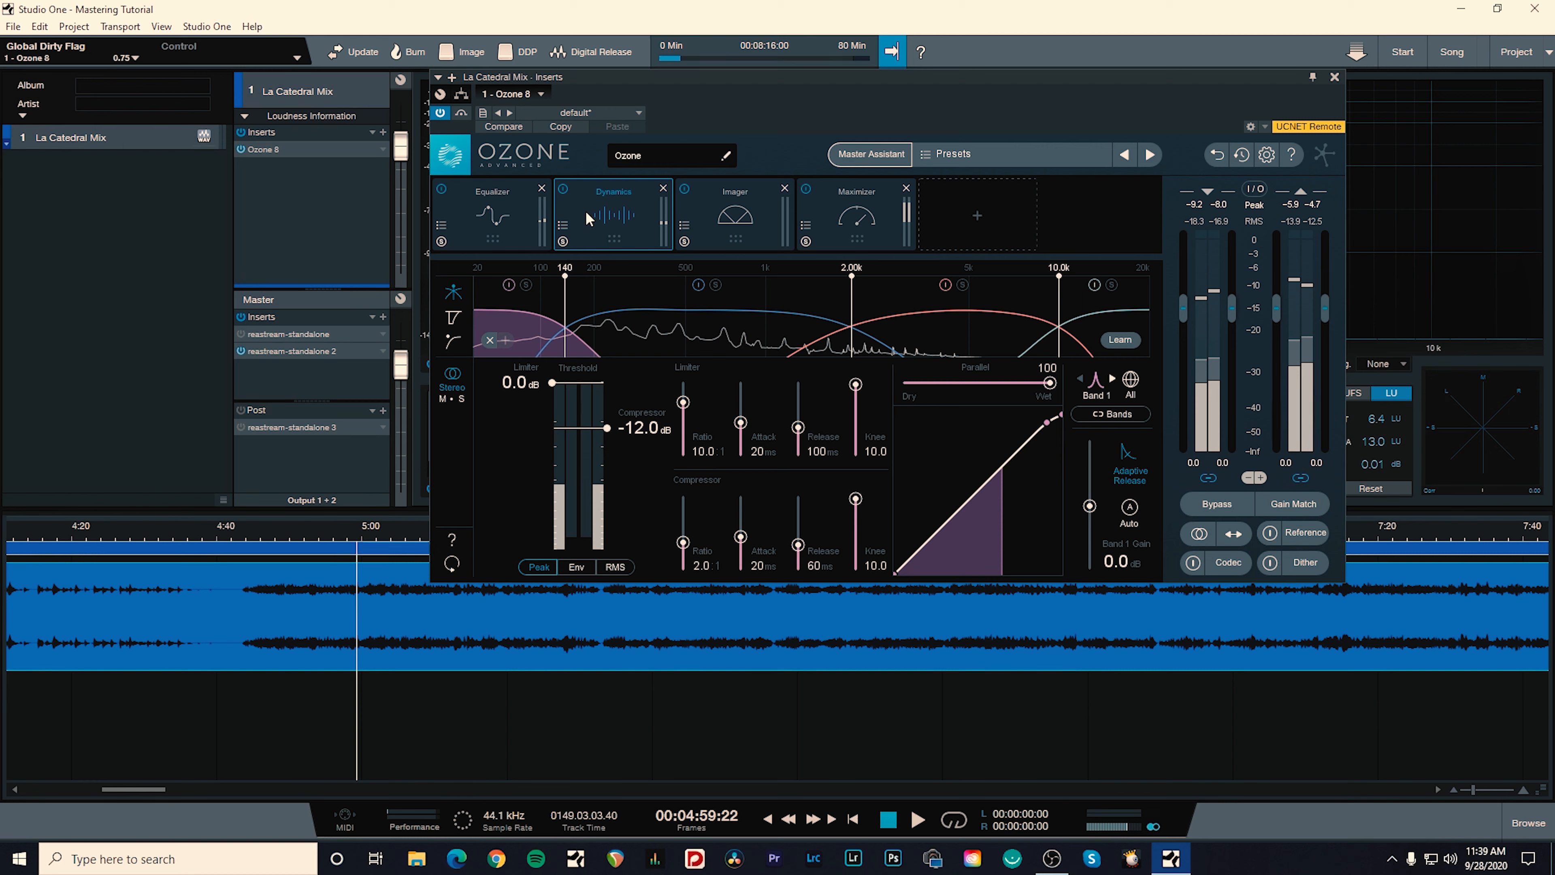
pyautogui.click(562, 190)
pyautogui.click(747, 214)
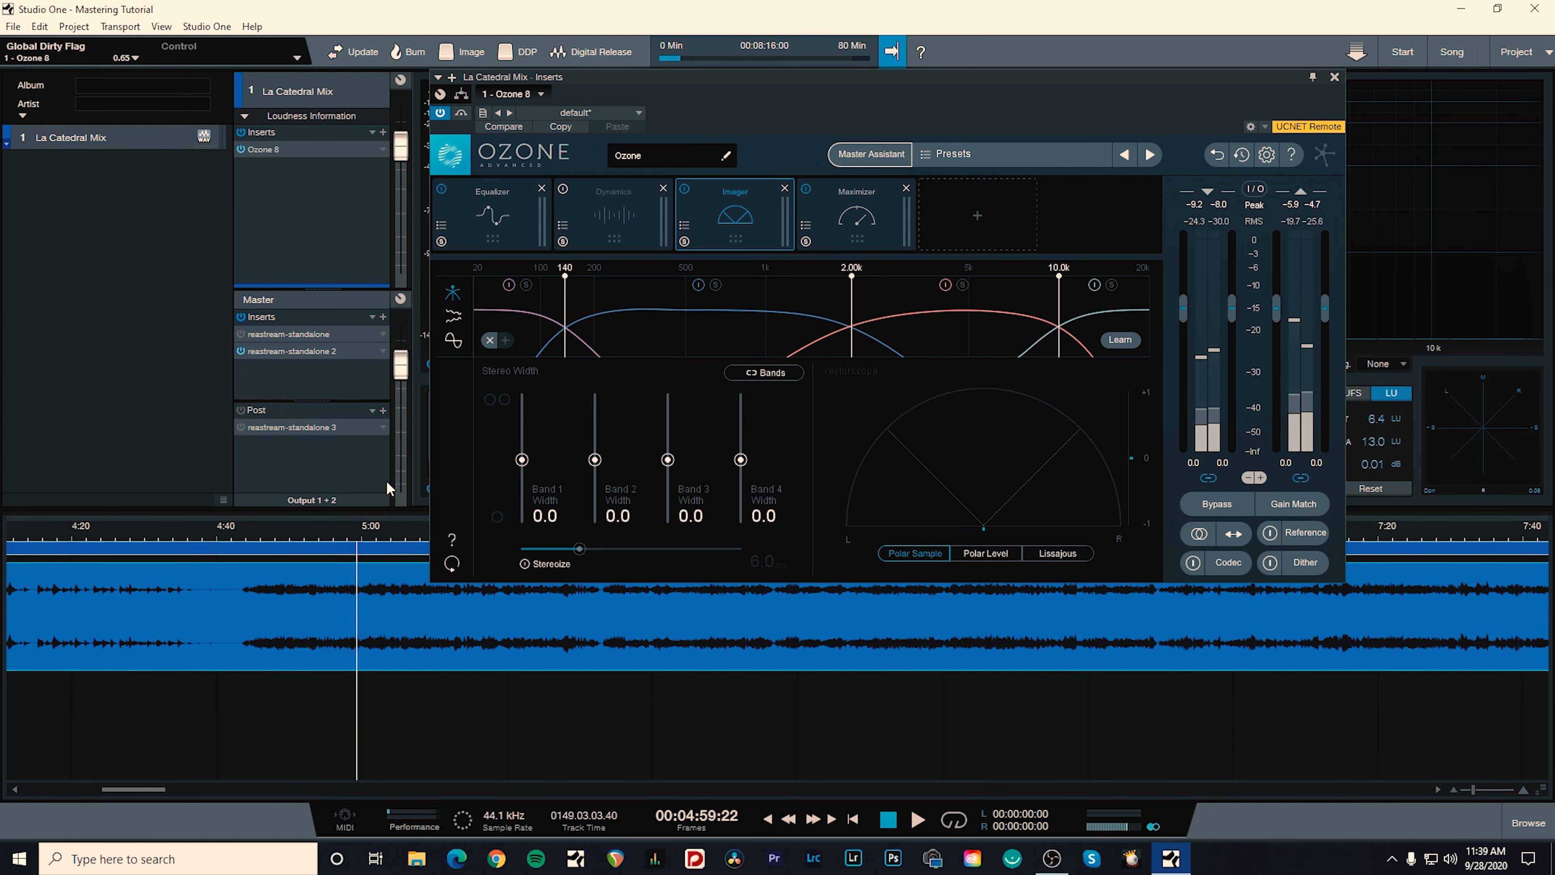
# Step: While playing from about 4:44, set the Imager width to 22.8 for Band 3 and 34.2 for Band 4, and enable Stereoize
pyautogui.click(268, 527)
pyautogui.click(248, 531)
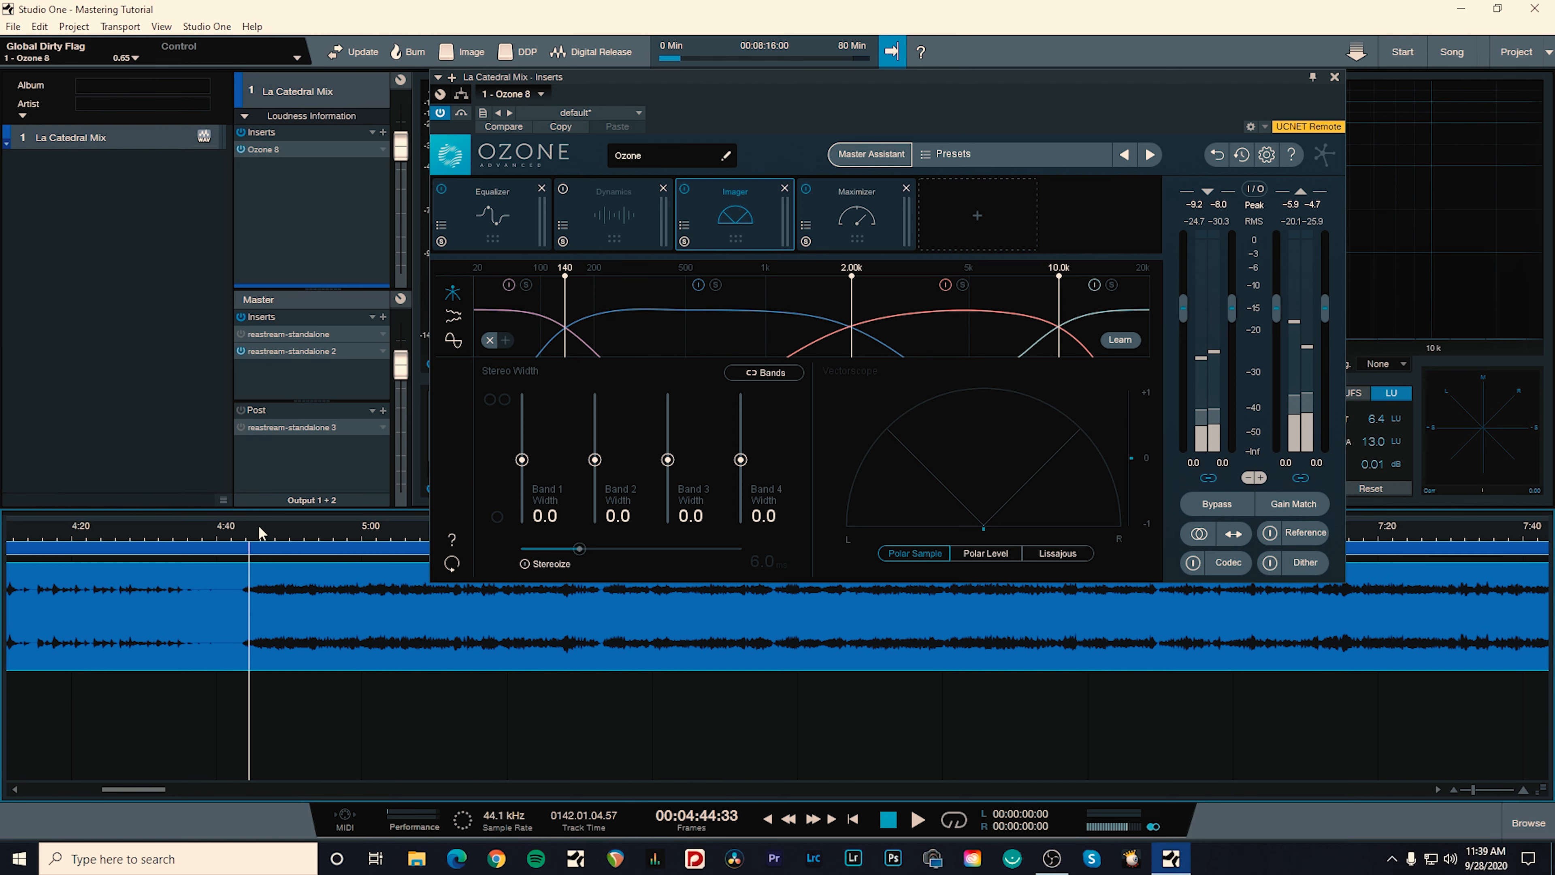
pyautogui.press('space')
pyautogui.moveTo(747, 457); pyautogui.dragTo(668, 445)
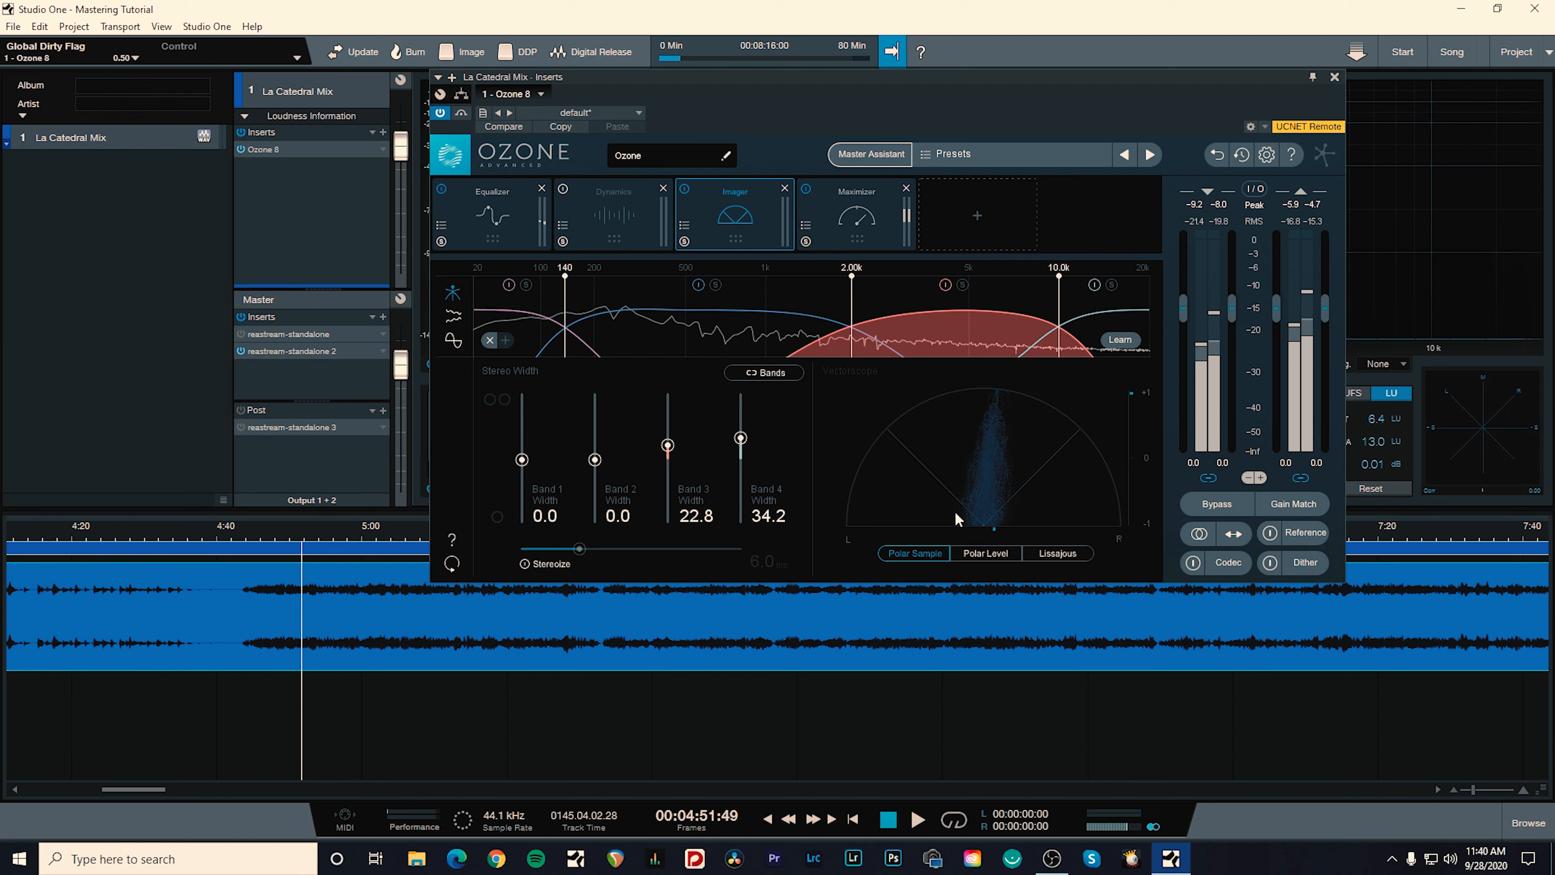
pyautogui.press('space')
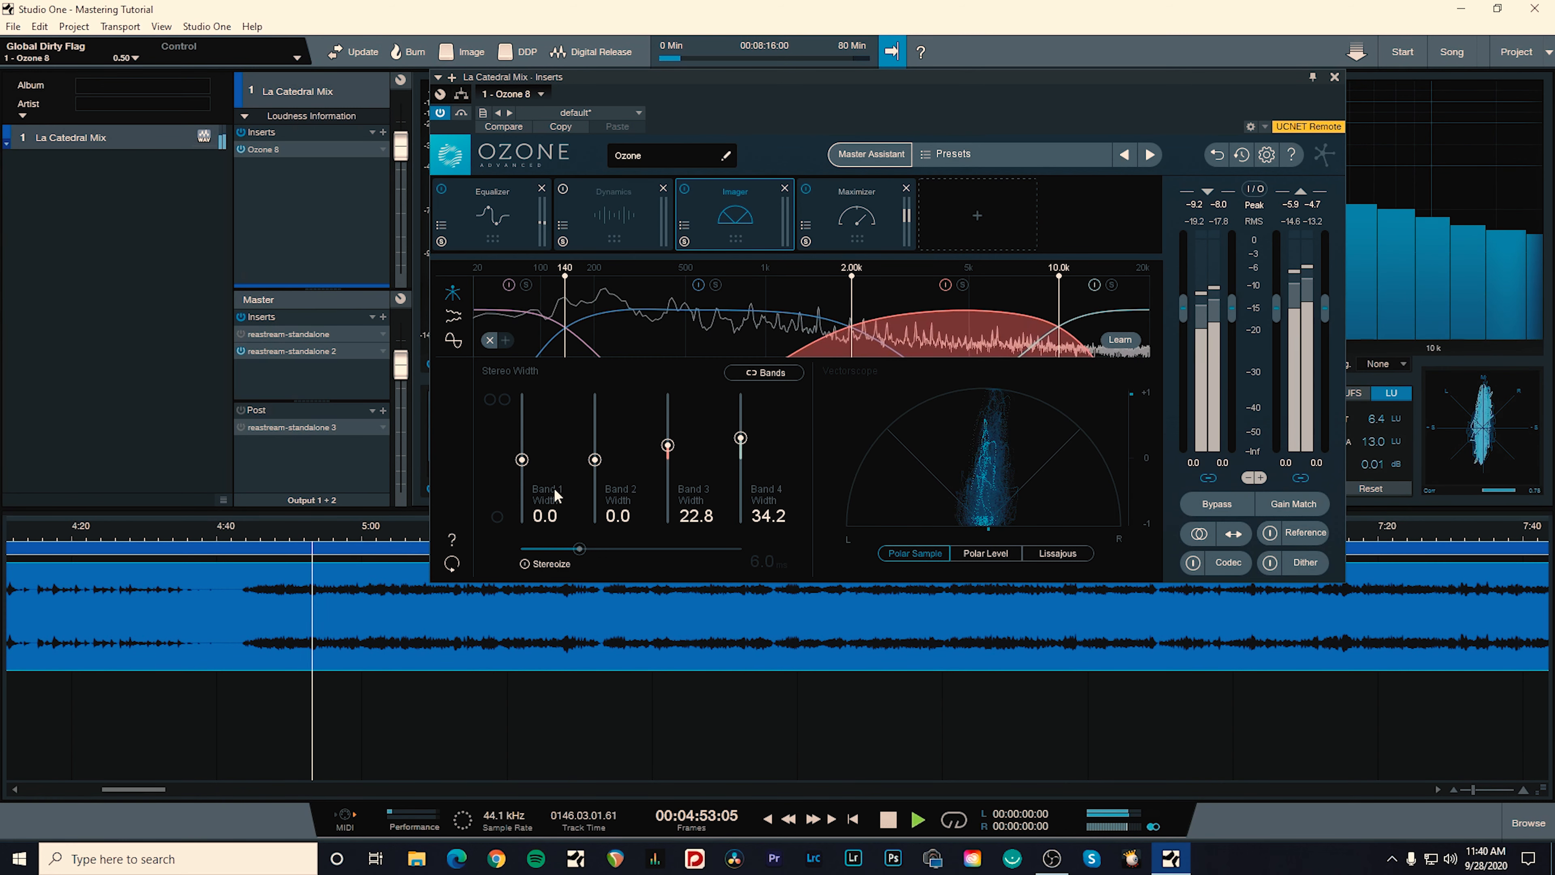
pyautogui.click(525, 564)
pyautogui.press('space')
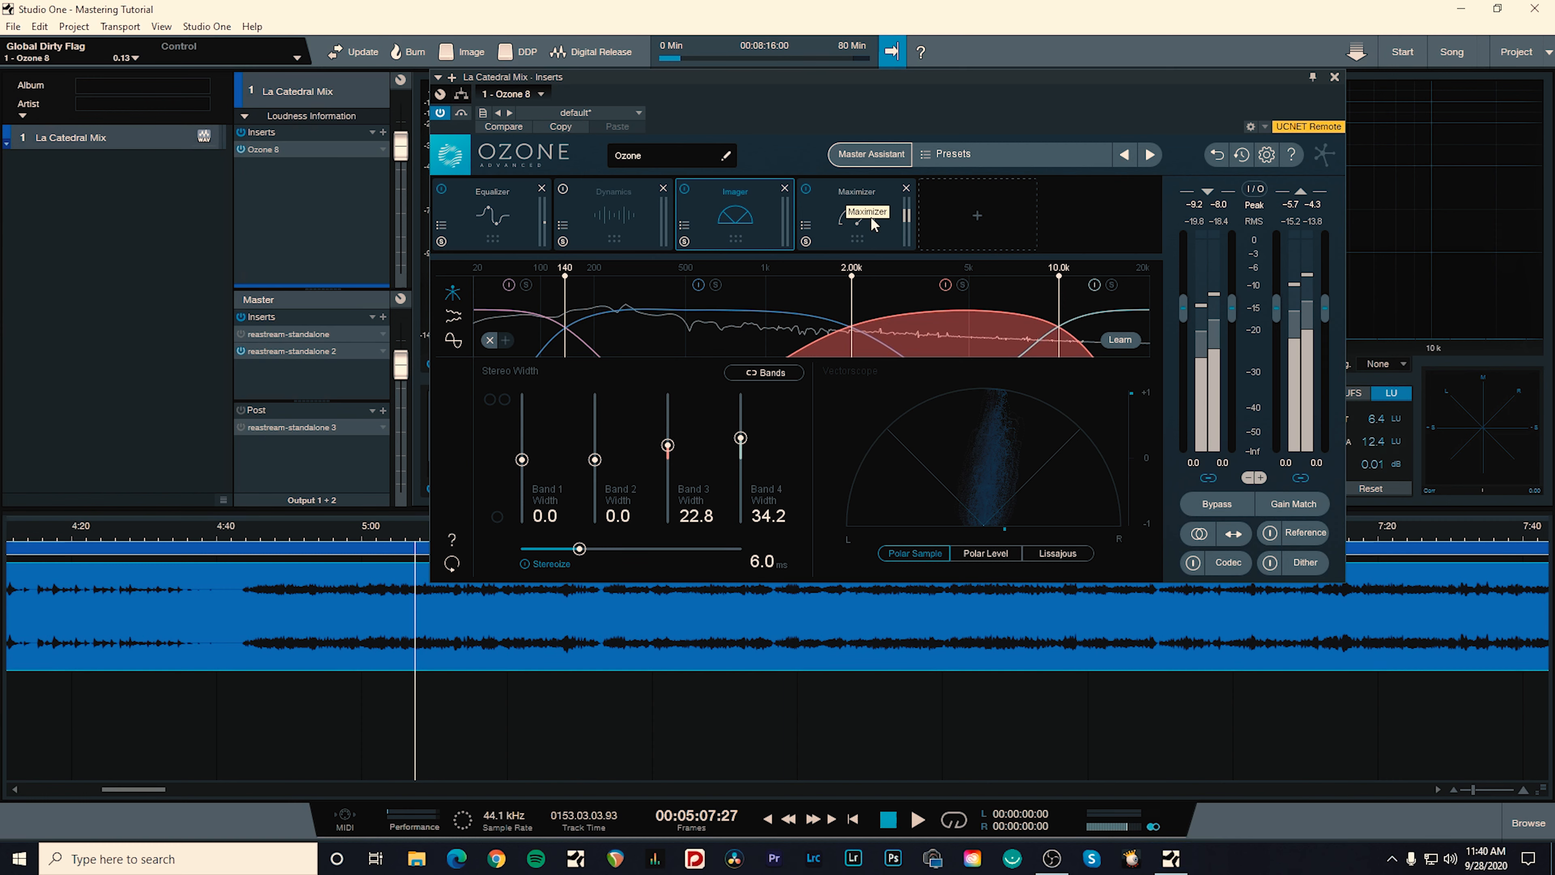
# Step: Set the Maximizer's ceiling to -0.5 dB and its mode to IRC III
pyautogui.click(837, 219)
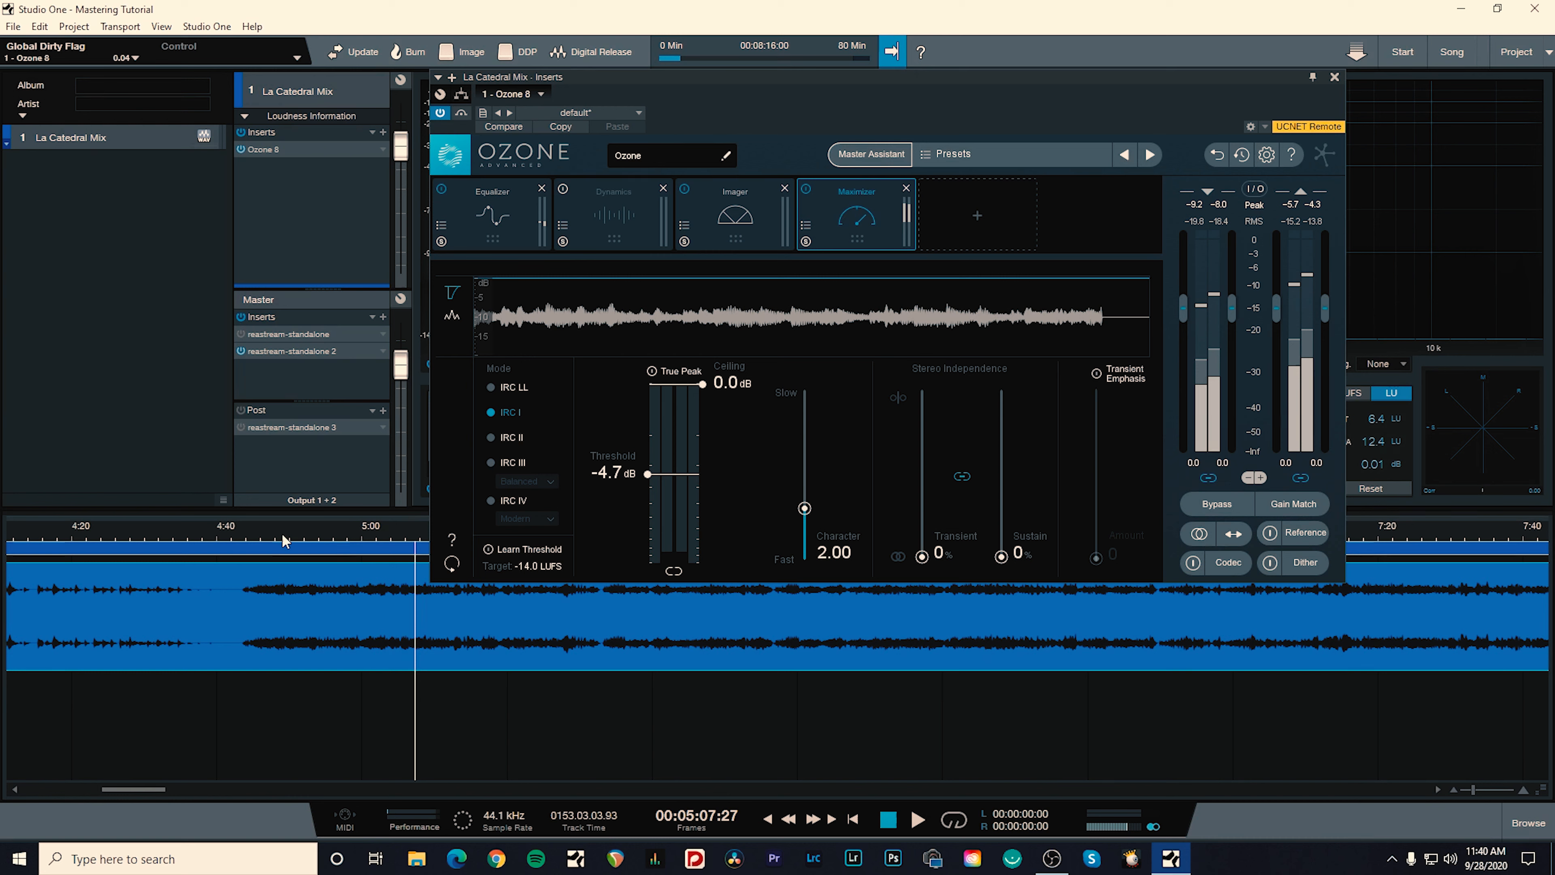
pyautogui.click(252, 527)
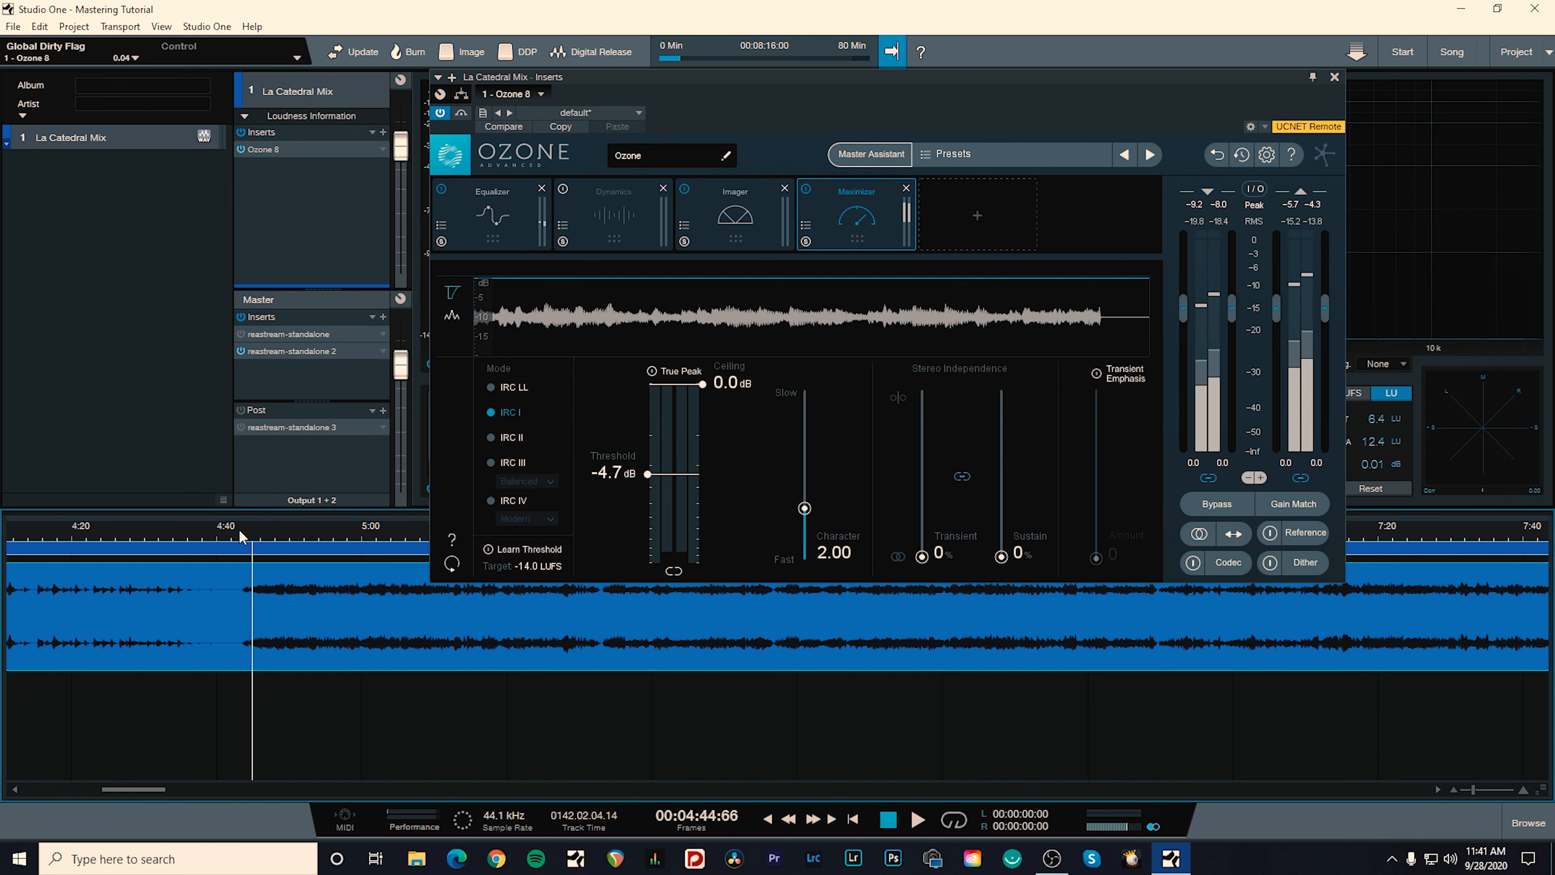
pyautogui.click(703, 384)
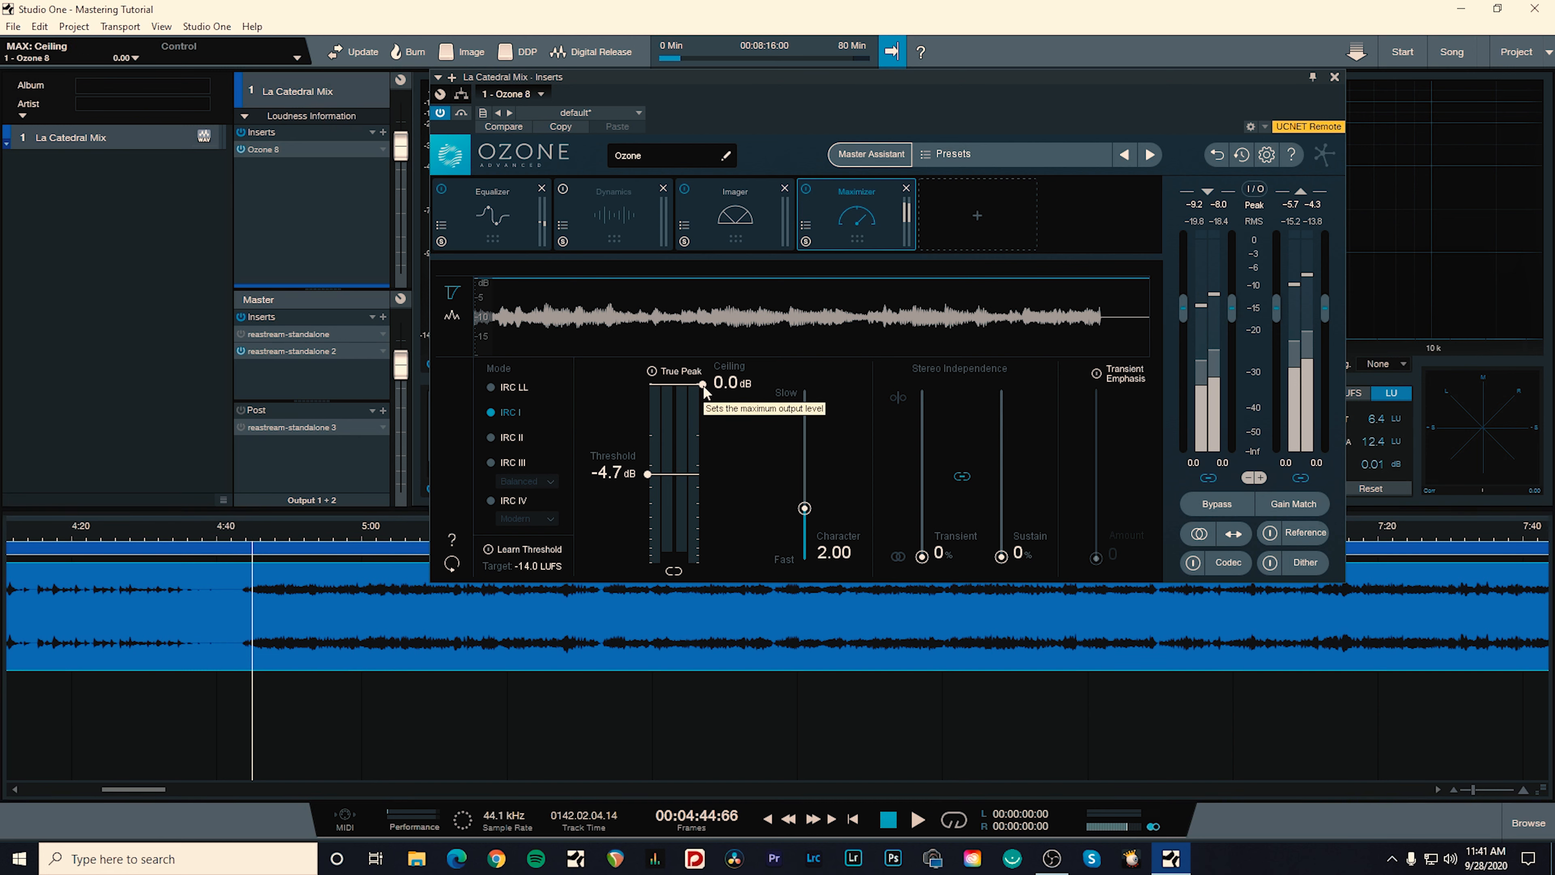
pyautogui.moveTo(702, 384); pyautogui.dragTo(702, 402)
pyautogui.click(491, 462)
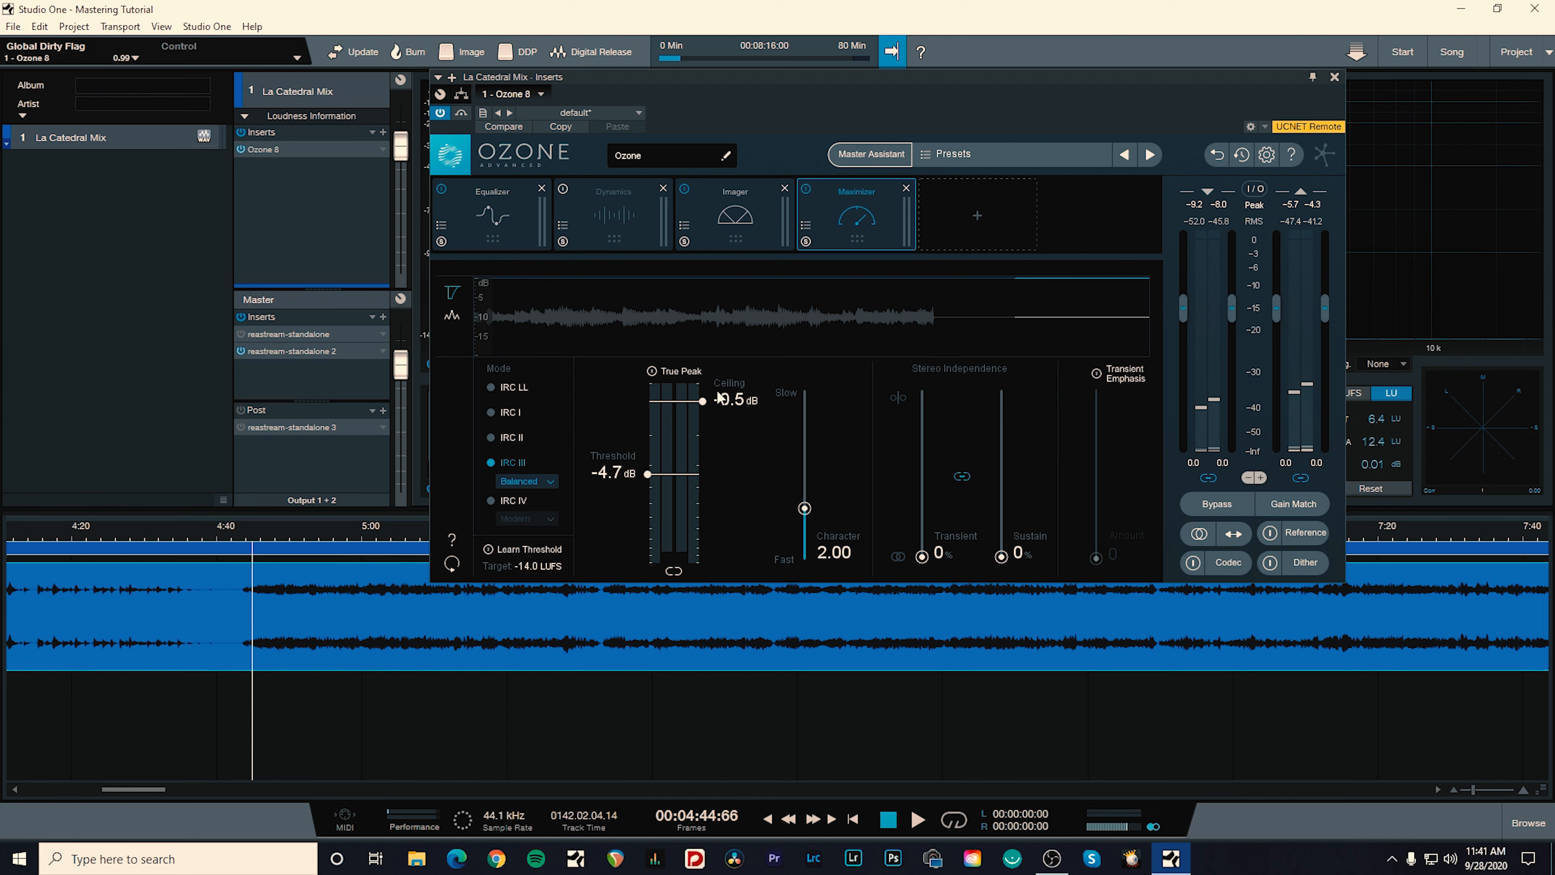
# Step: Try a Maximizer threshold of -3.5 dB, and lower it to -16.1 dB during playback from about 4:44
pyautogui.moveTo(648, 474); pyautogui.dragTo(662, 511)
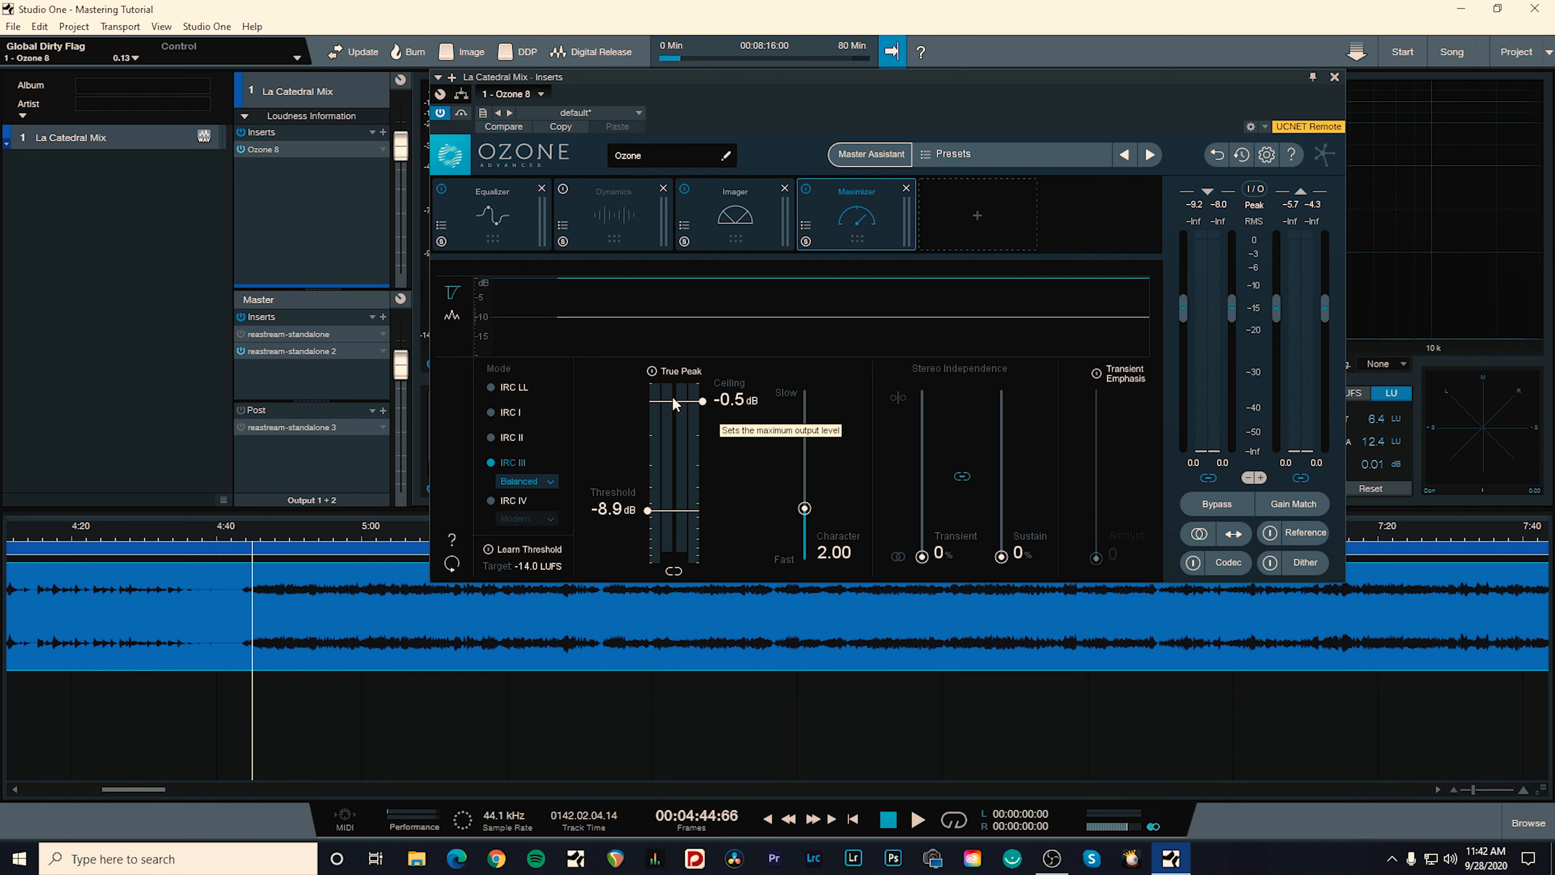
pyautogui.moveTo(647, 510); pyautogui.dragTo(661, 459)
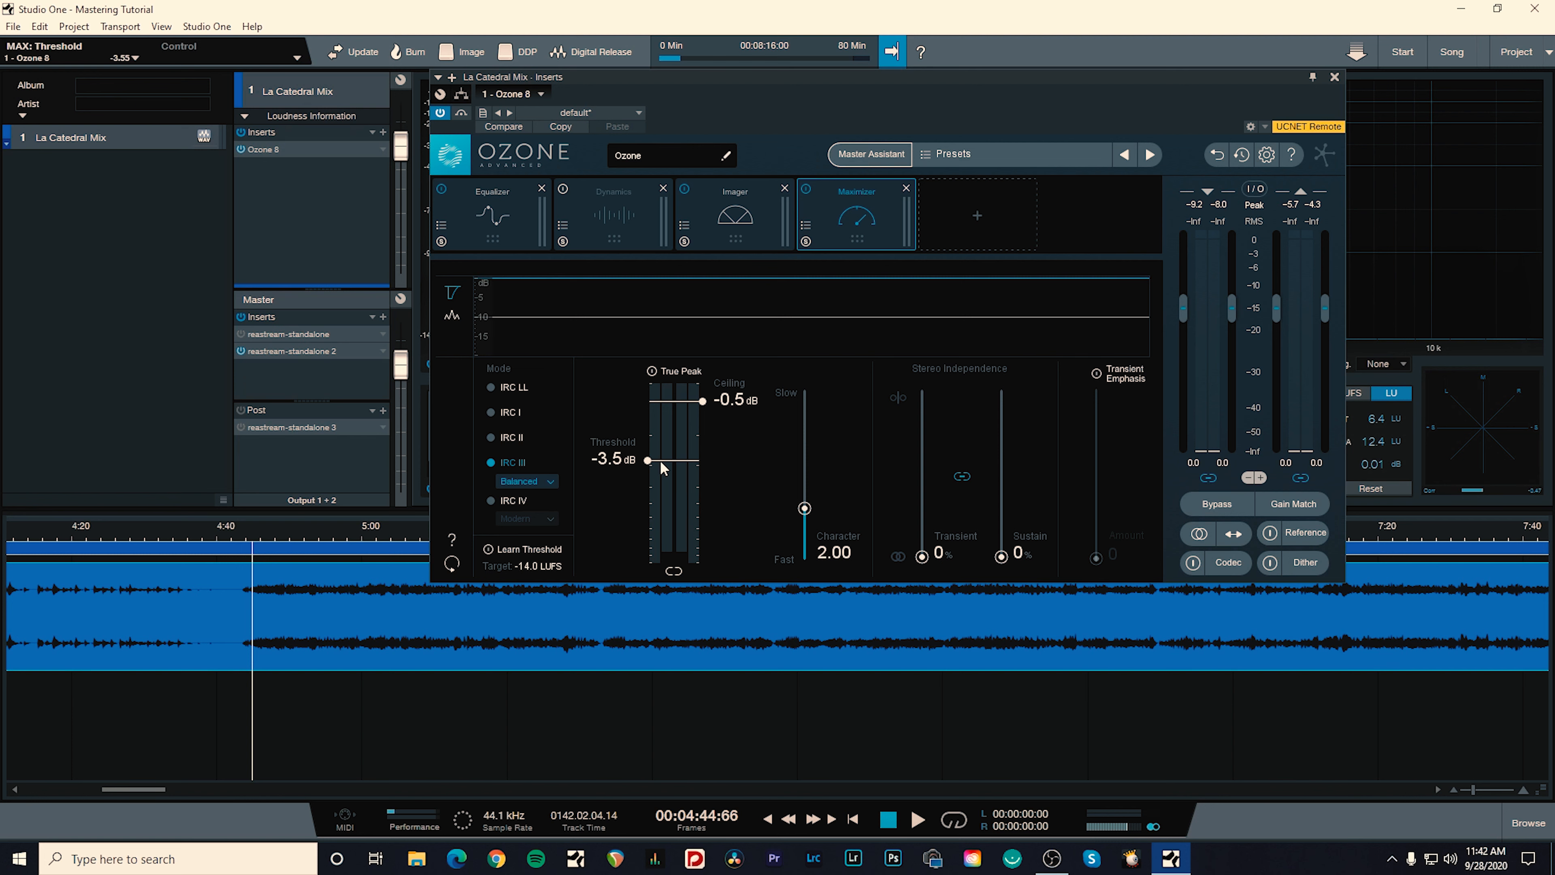
pyautogui.click(246, 532)
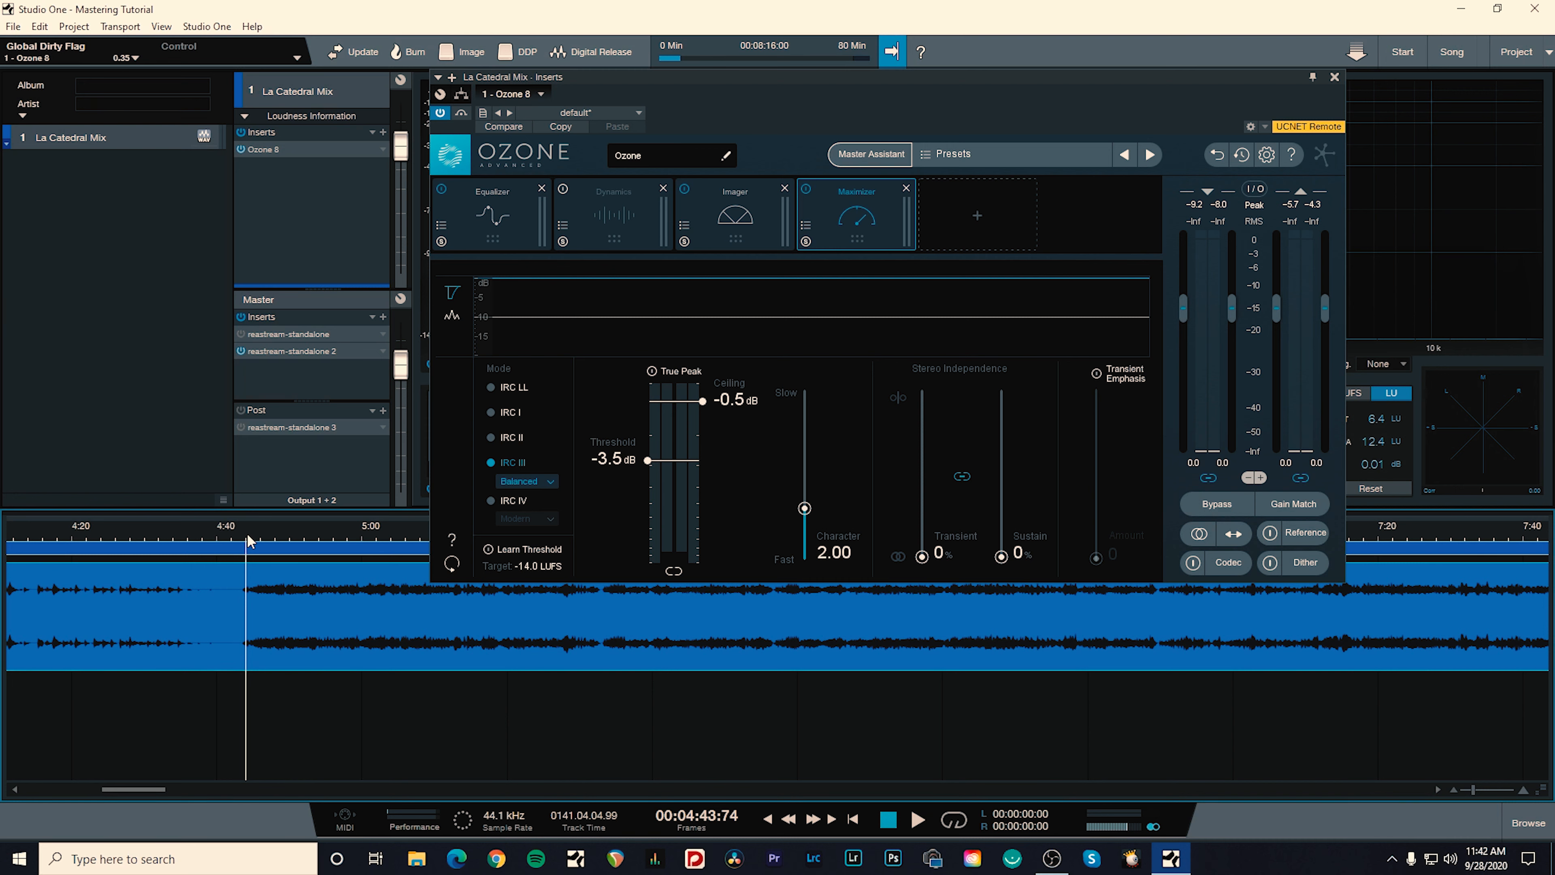
pyautogui.press('space')
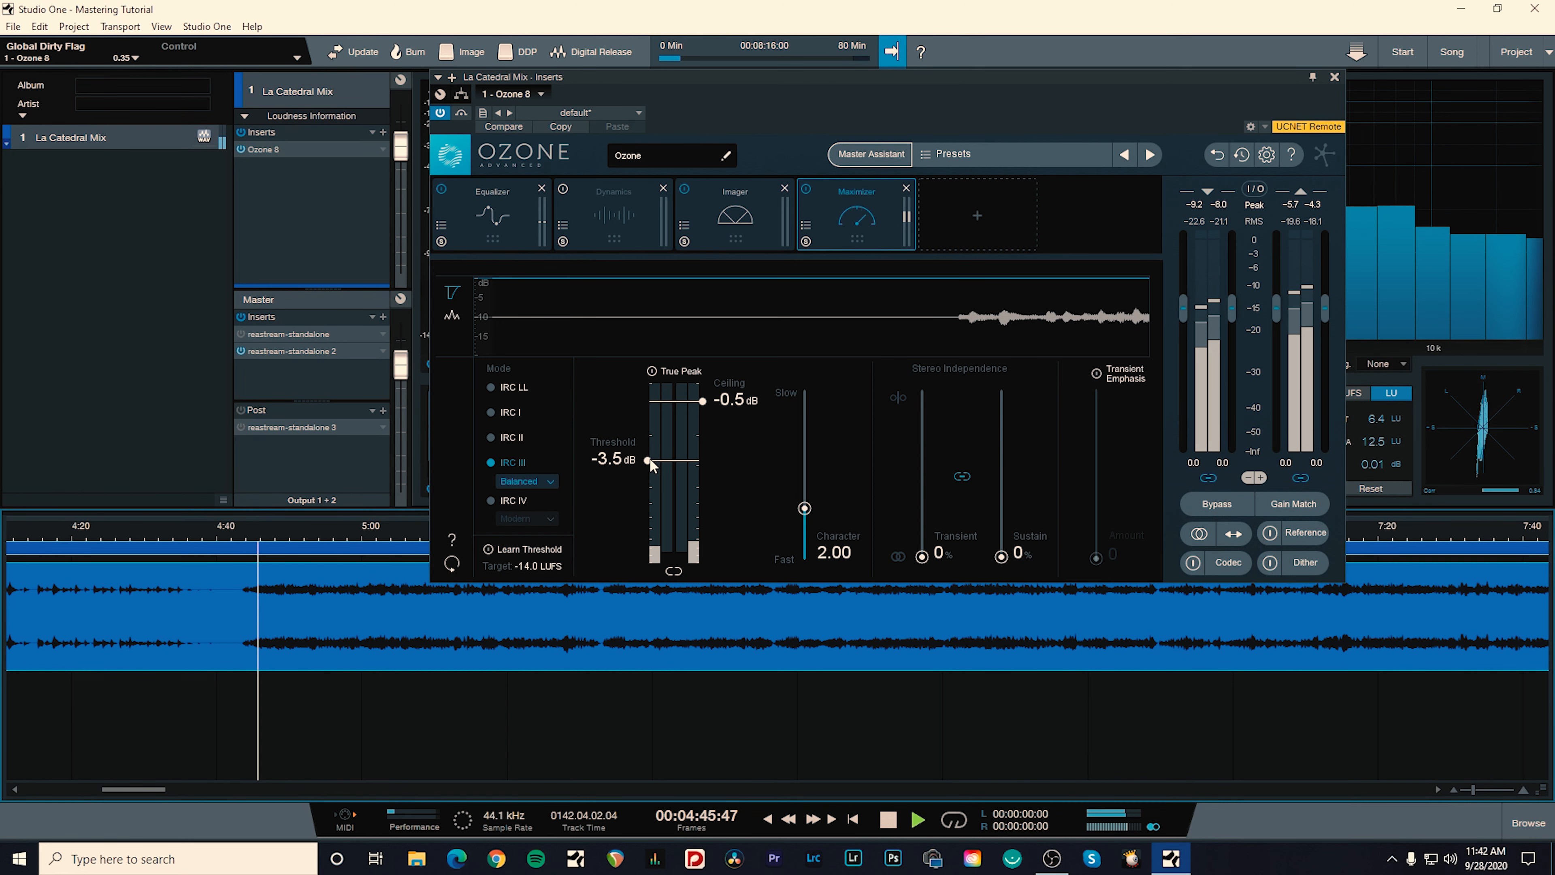
pyautogui.moveTo(649, 459); pyautogui.dragTo(652, 550)
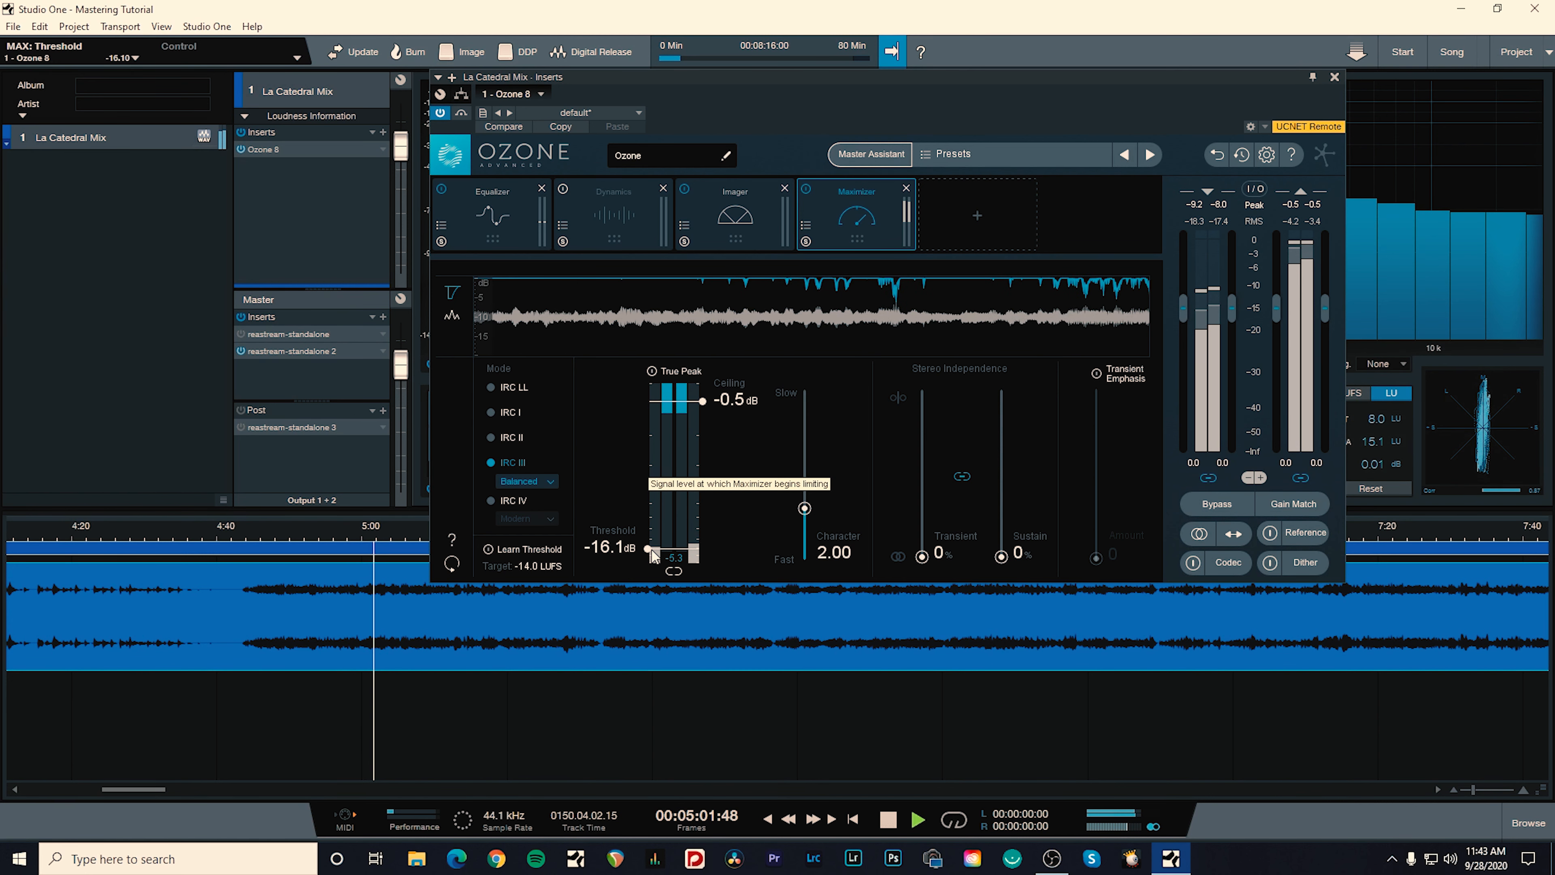
pyautogui.press('space')
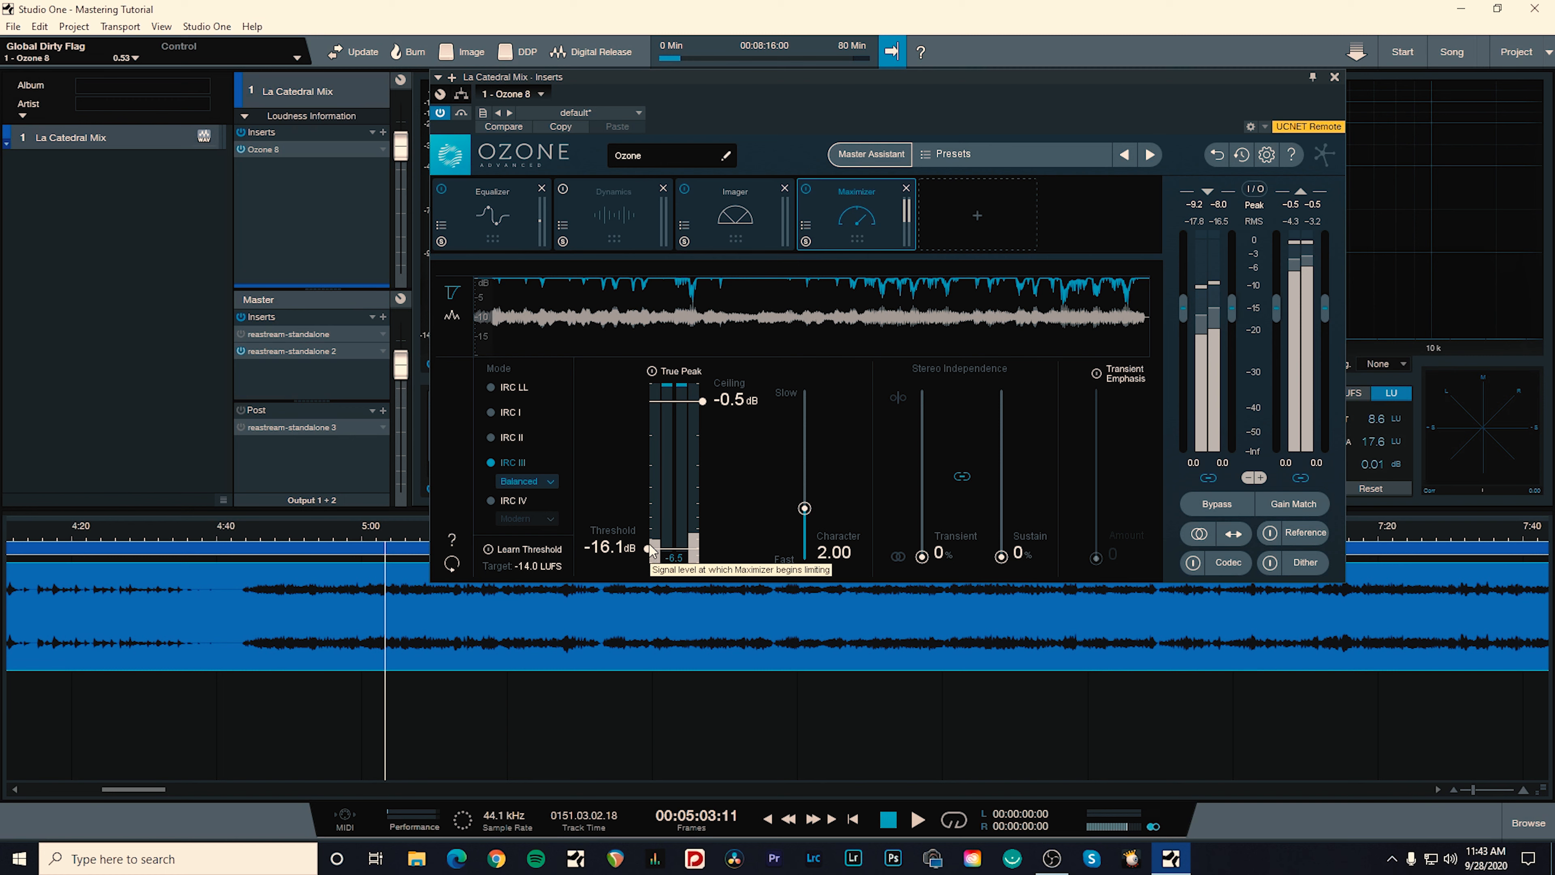
# Step: Play the mix again from about 4:44 and set the Maximizer's threshold to -10.4 dB while listening
pyautogui.press('space')
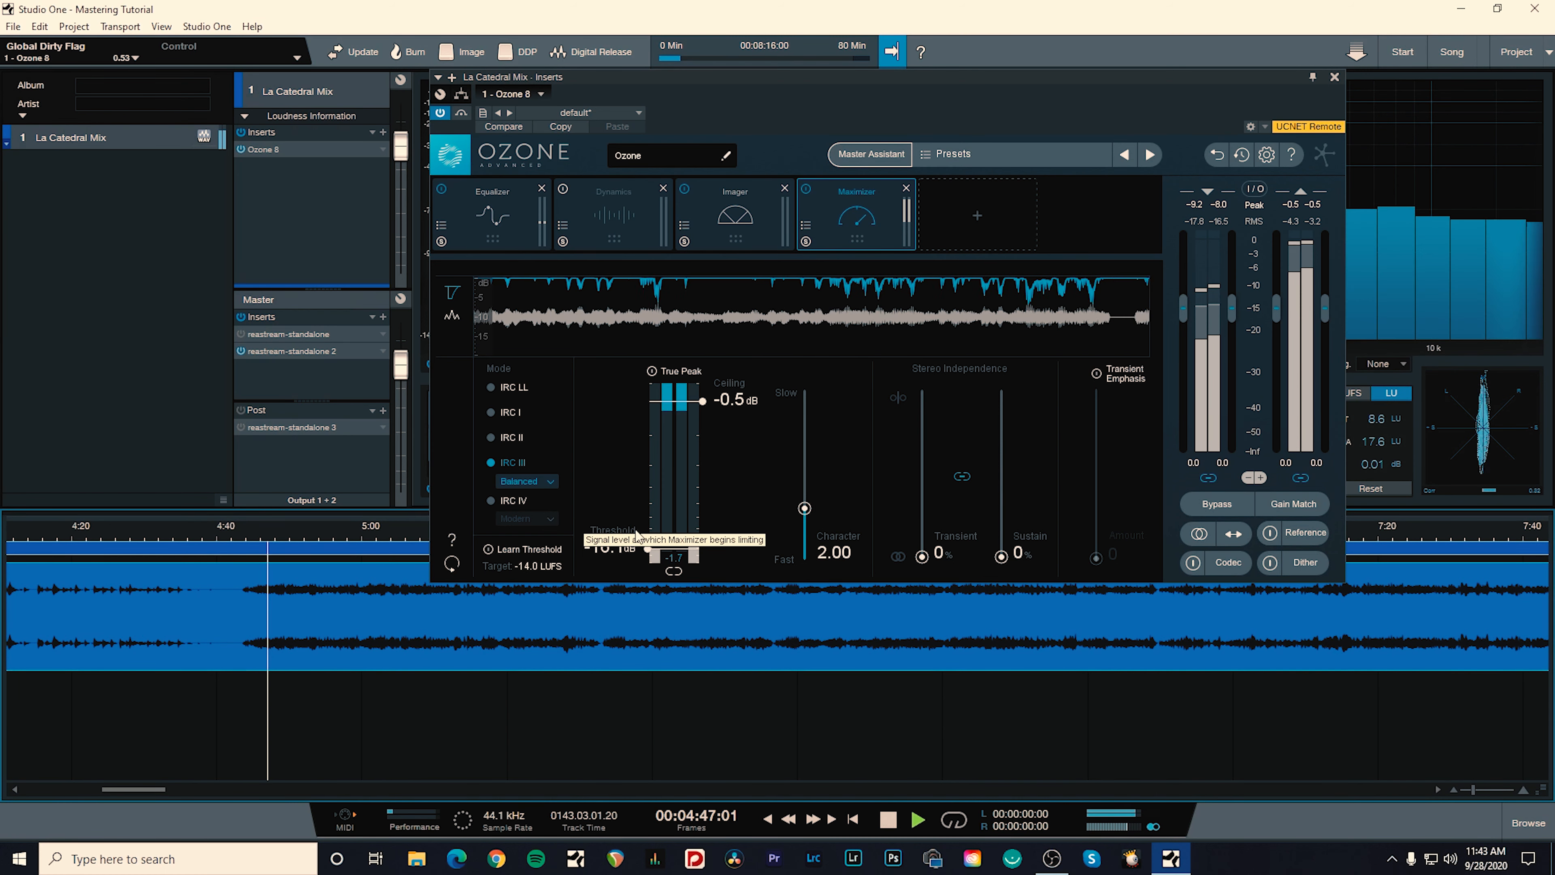
pyautogui.scroll(-6, 649, 545)
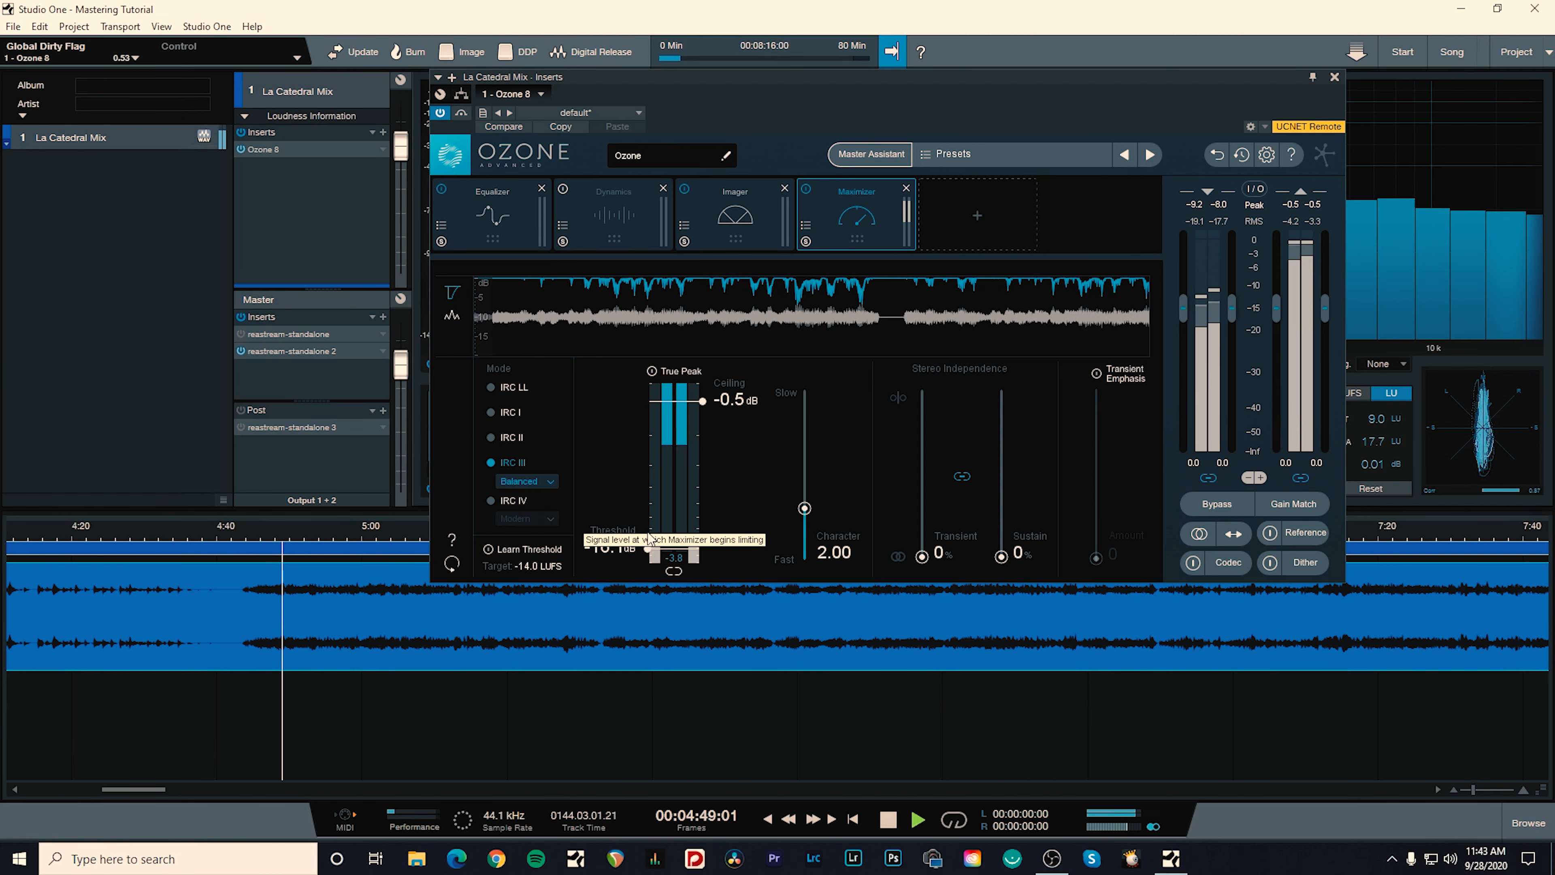
pyautogui.scroll(2, 647, 545)
pyautogui.moveTo(647, 544); pyautogui.dragTo(649, 519)
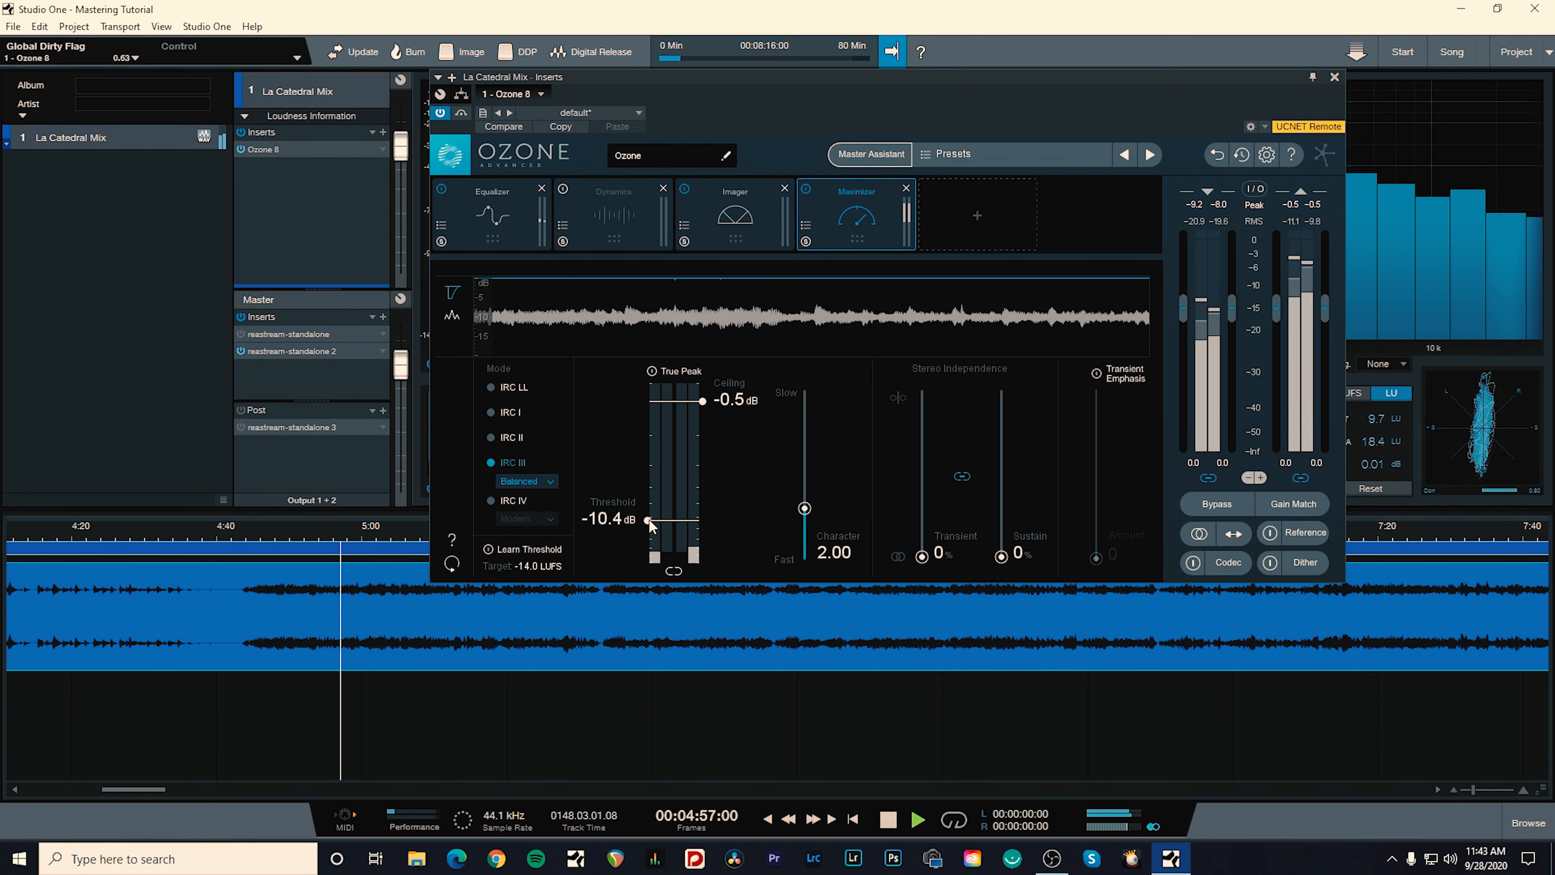
pyautogui.press('space')
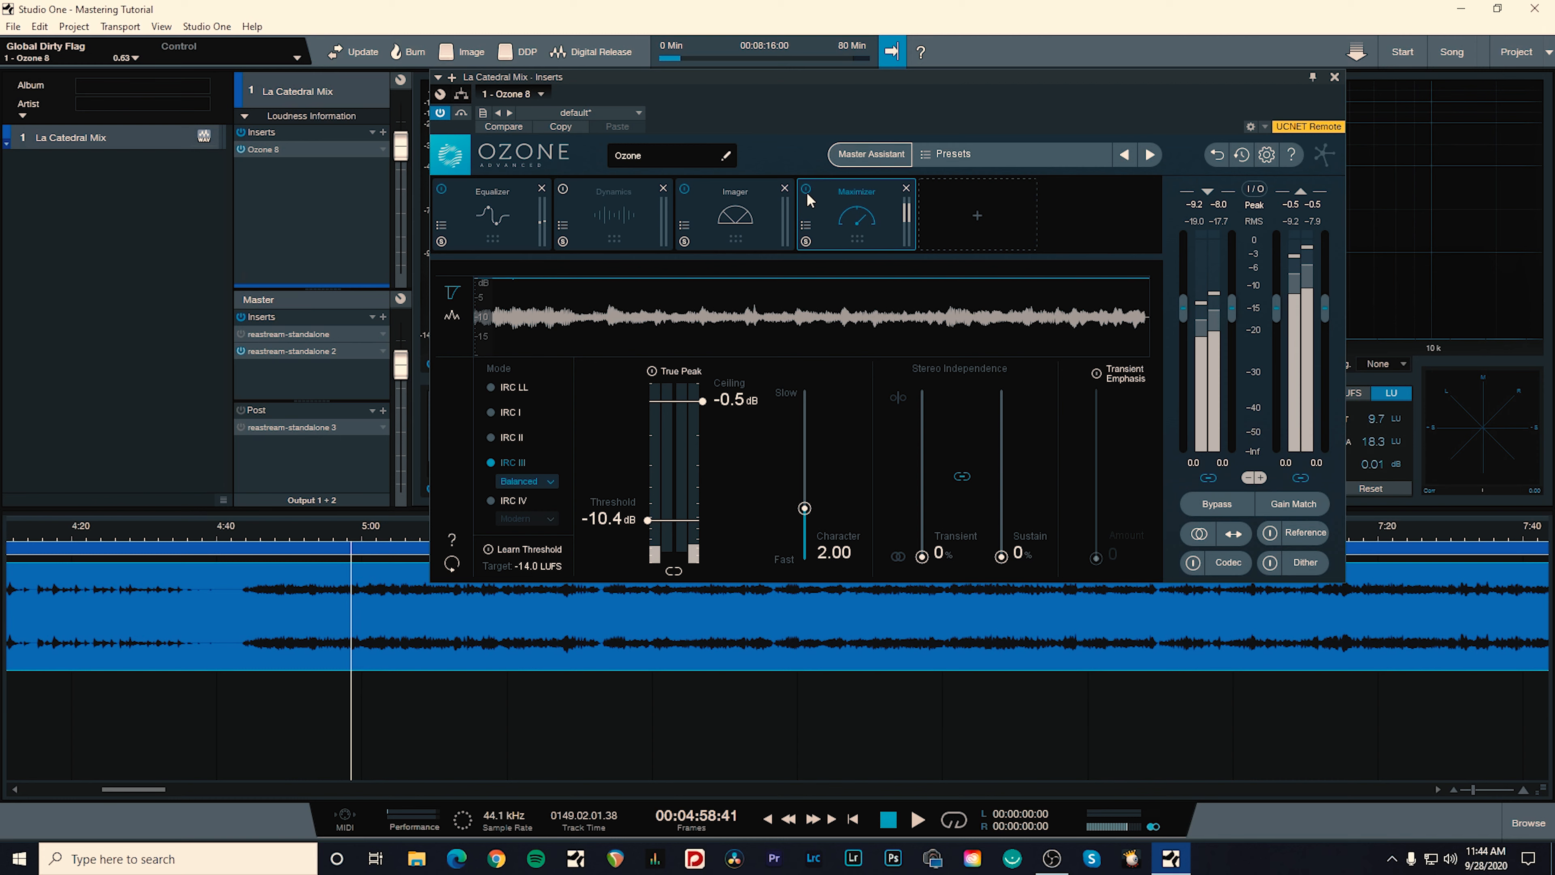
# Step: Play the mix from about 4:45 and compare the sound with the Maximizer module bypassed and active
pyautogui.click(255, 527)
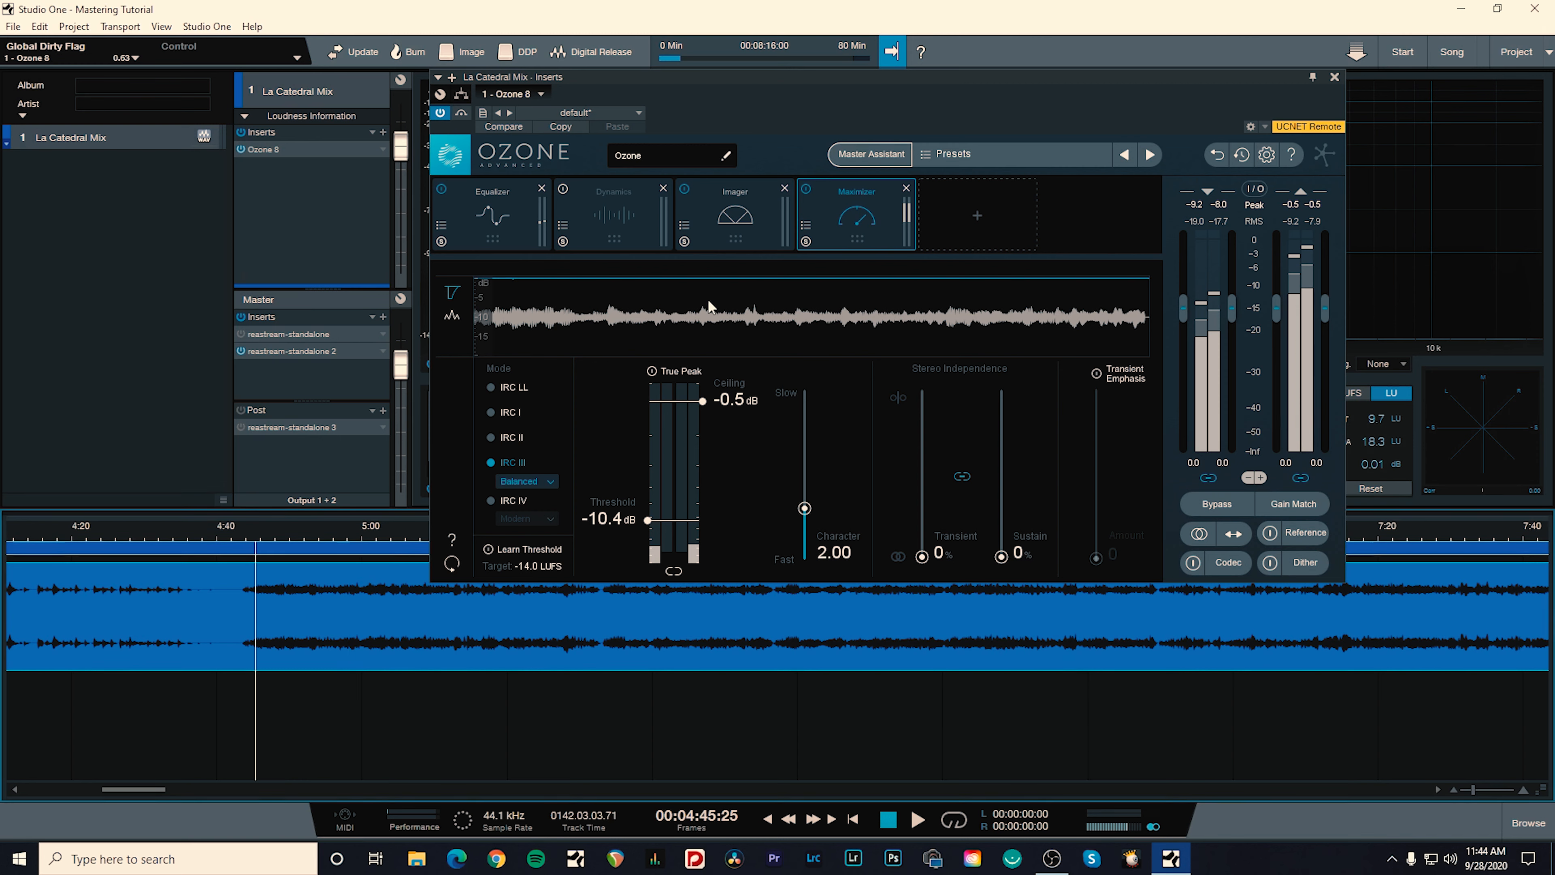
pyautogui.click(806, 190)
pyautogui.press('space')
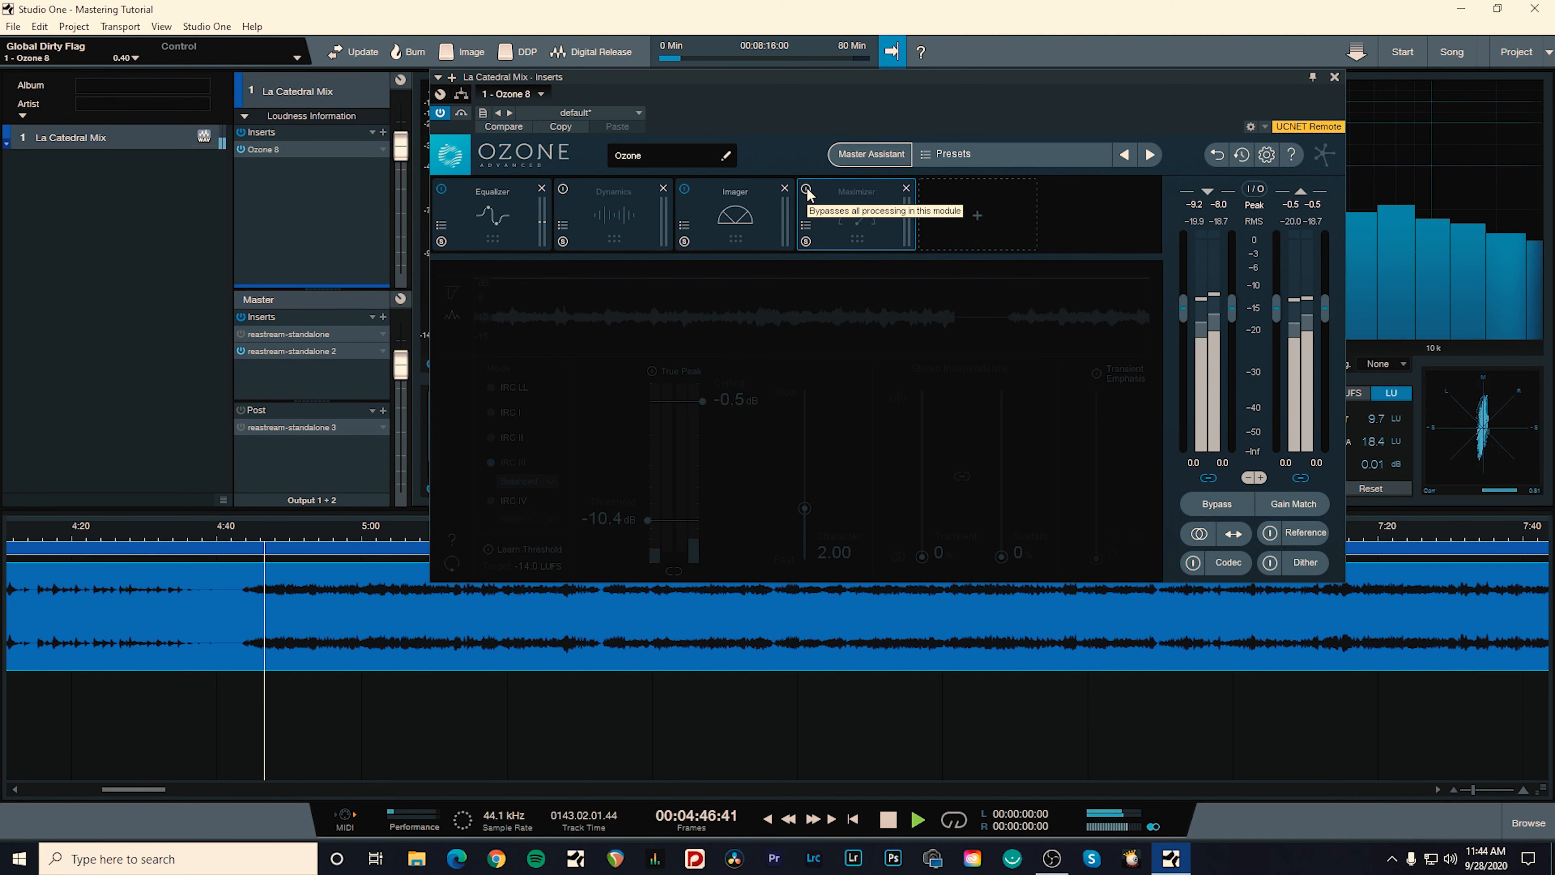
pyautogui.click(807, 189)
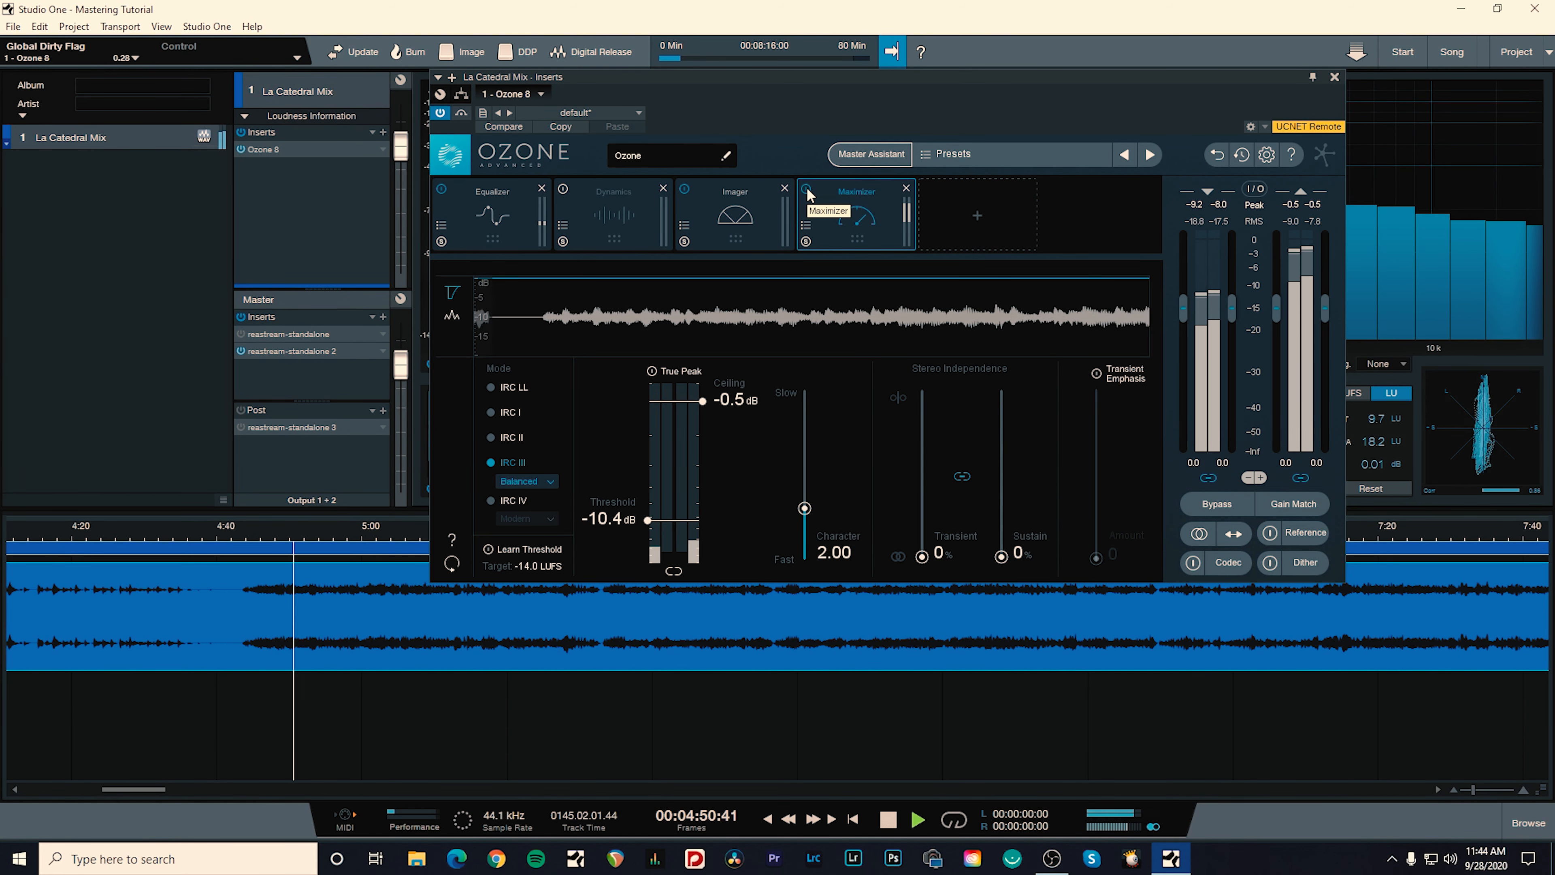
pyautogui.click(807, 190)
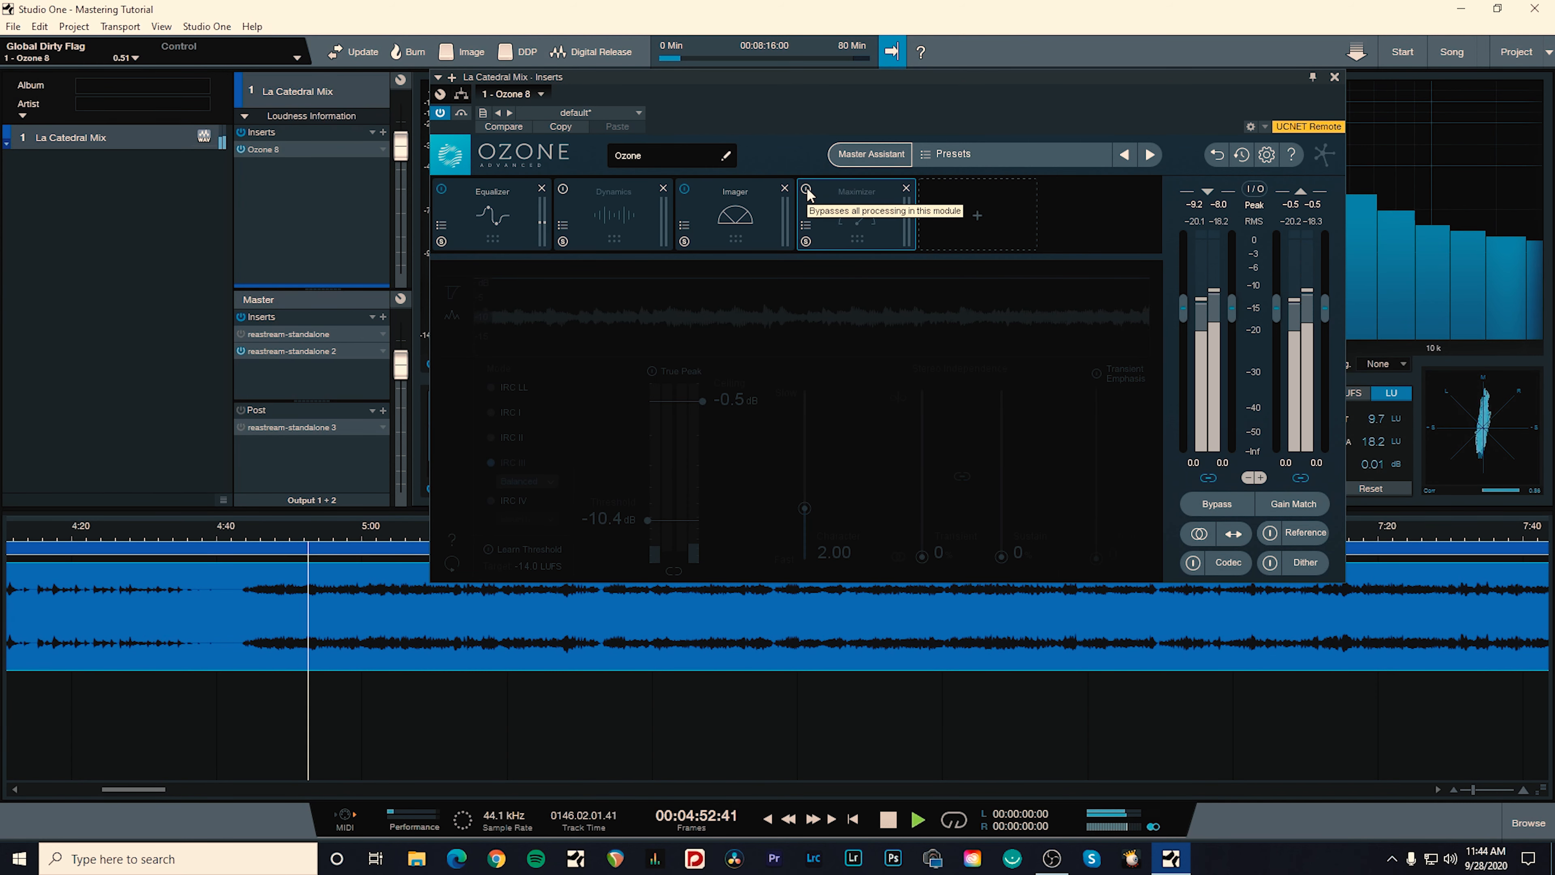
pyautogui.click(806, 190)
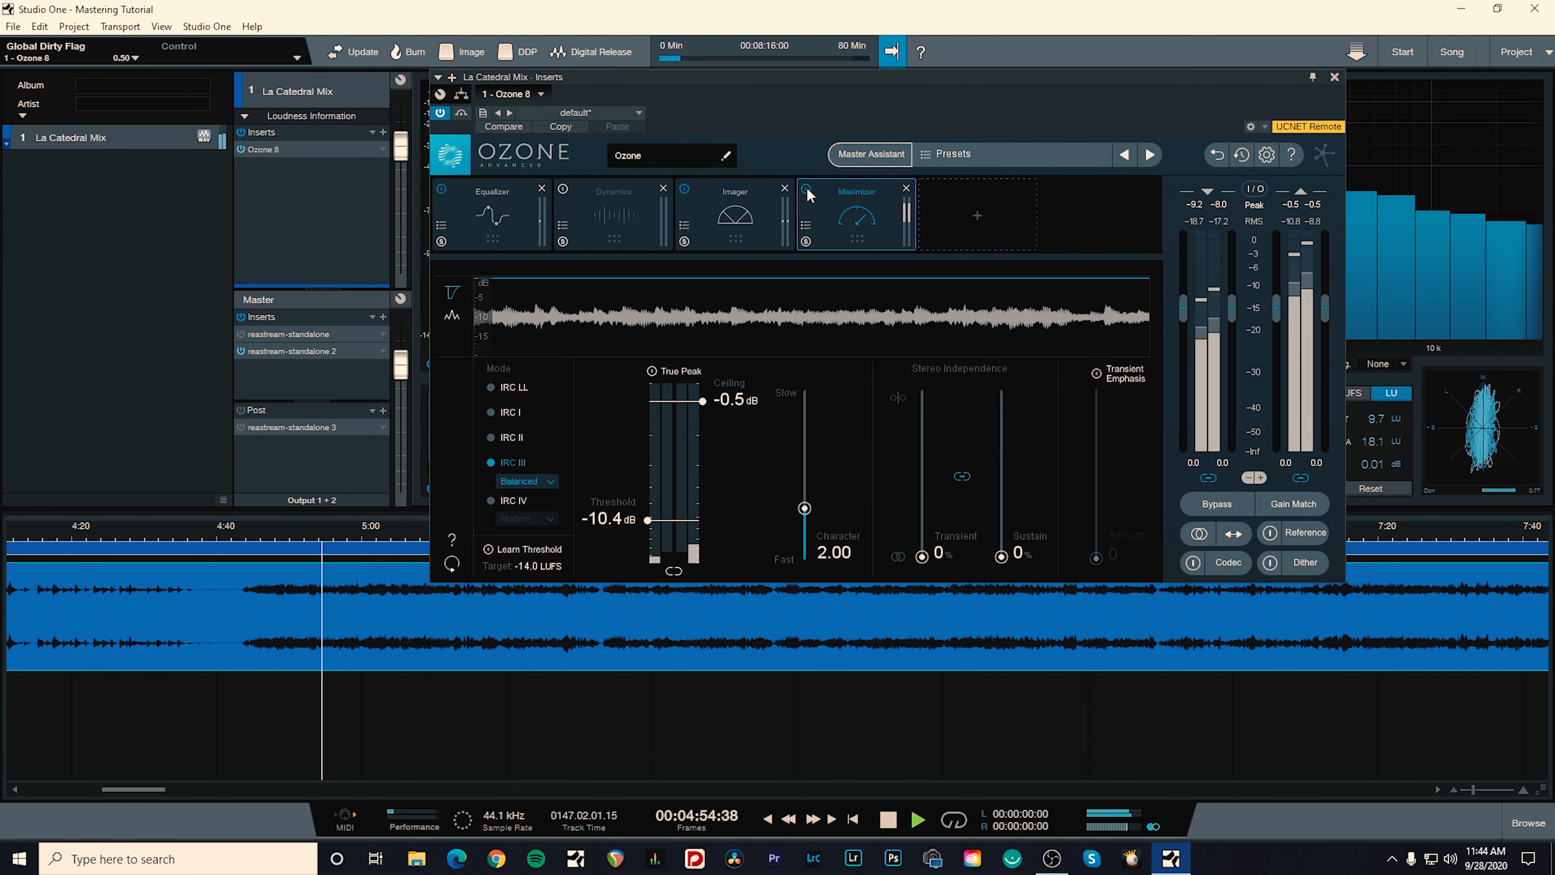
pyautogui.press('space')
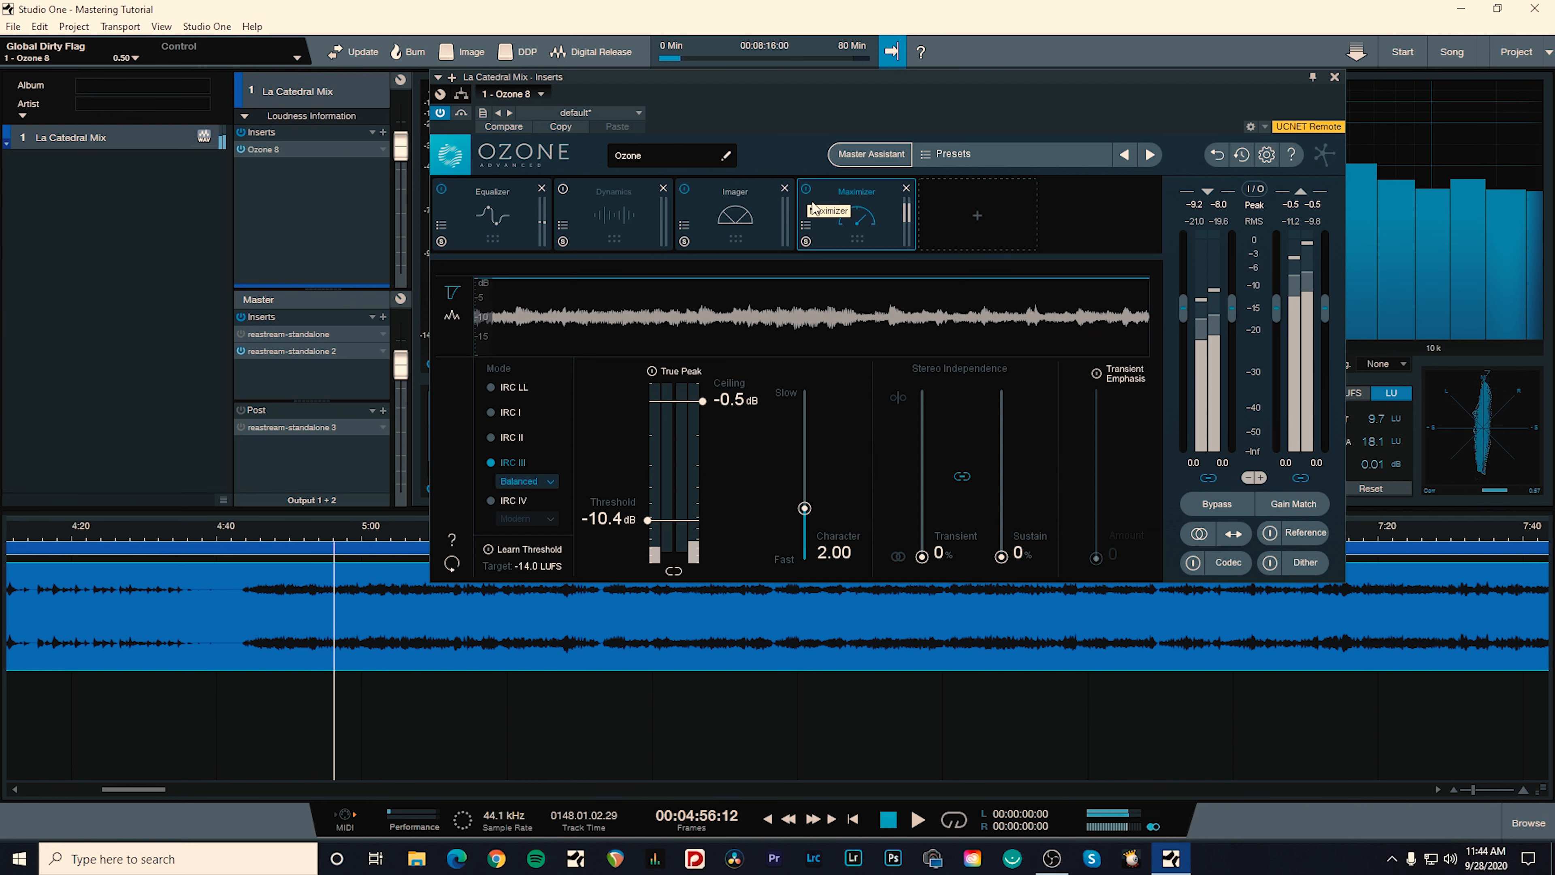